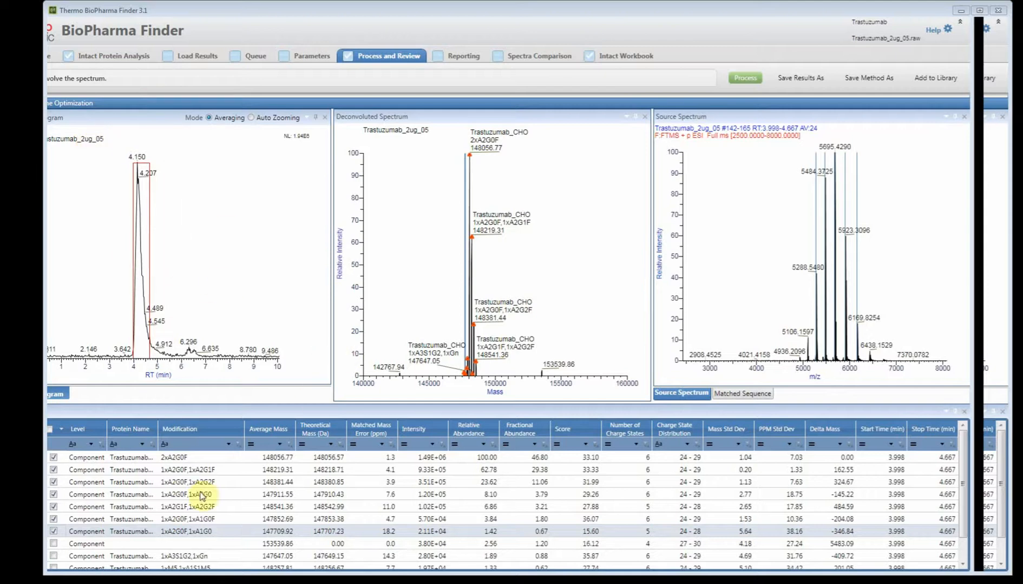
Save the selected deconvolution result components as an intact workbook named Trastuzumab Native
click(74, 413)
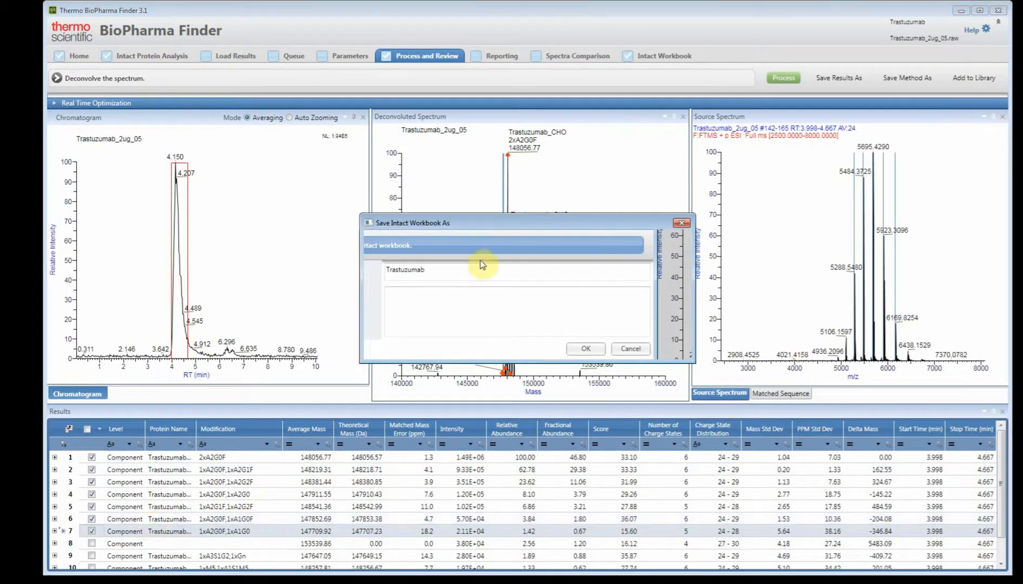
click(477, 270)
text(Native)
click(626, 351)
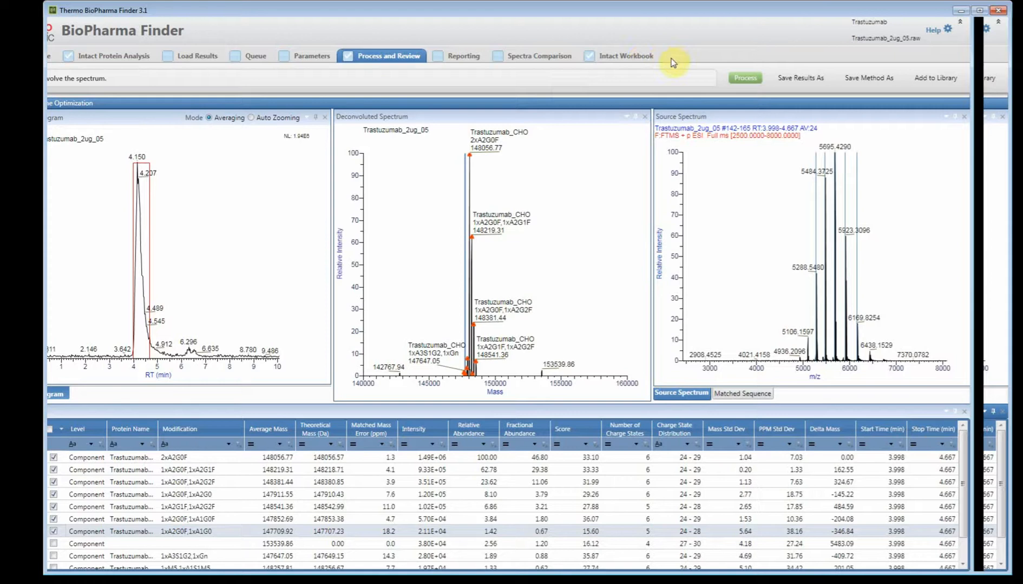
Export the Trastuzumab Native workbook from the Workbook Manager to the Desktop as a BioPharma Workbook (.wbpf) file
click(643, 59)
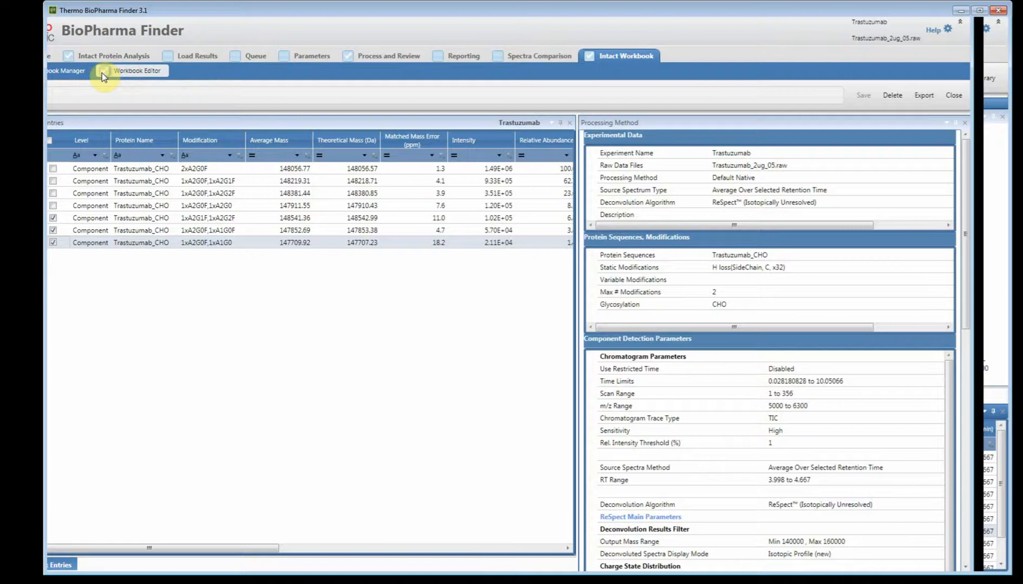
click(75, 71)
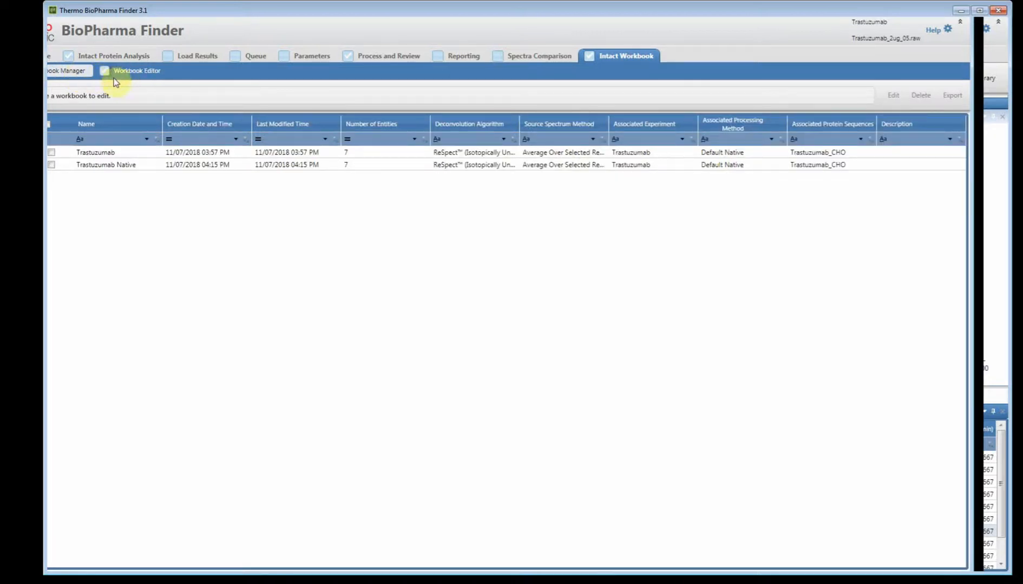
click(146, 167)
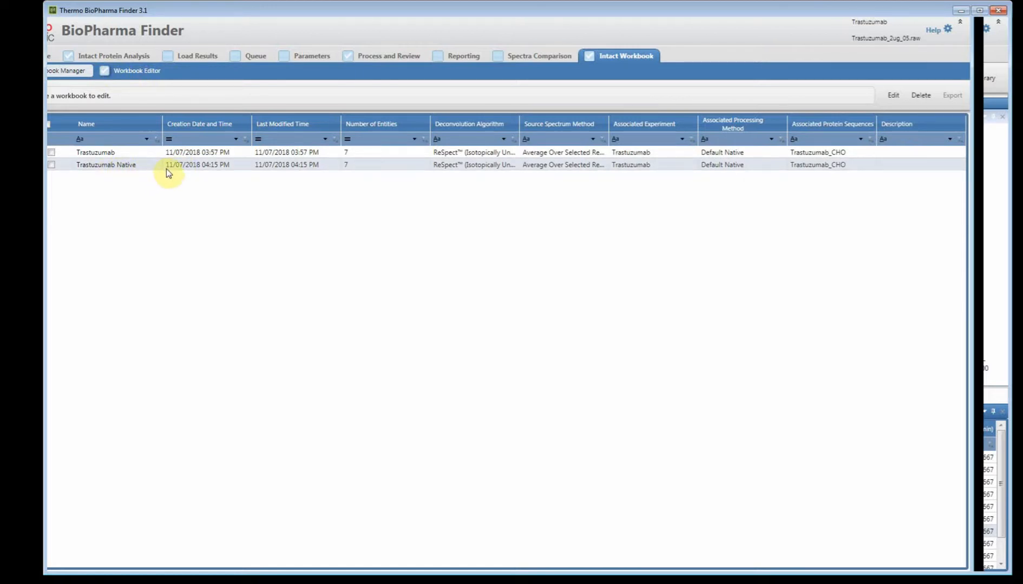
ctrl+click(135, 151)
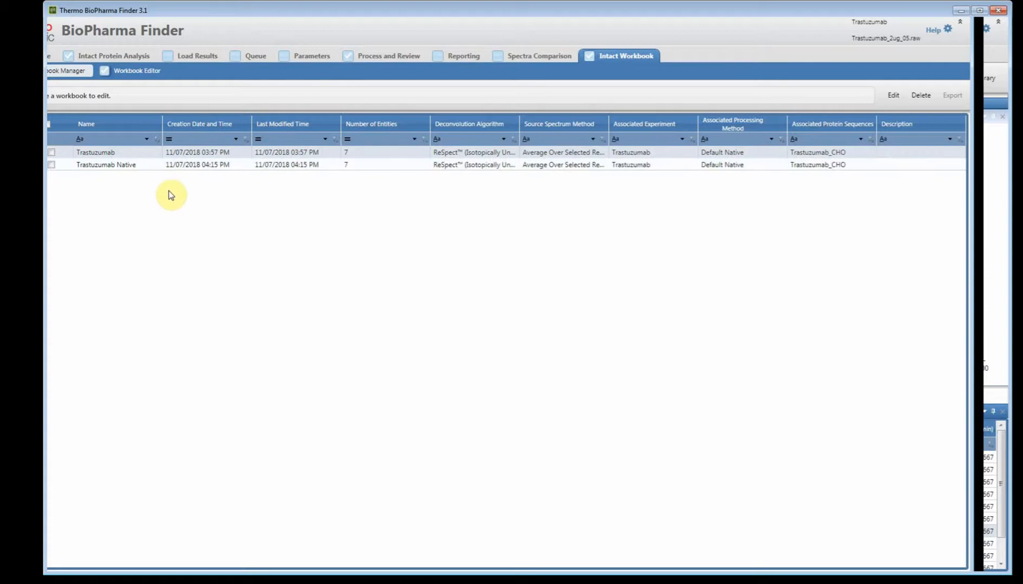
ctrl+click(128, 171)
click(91, 168)
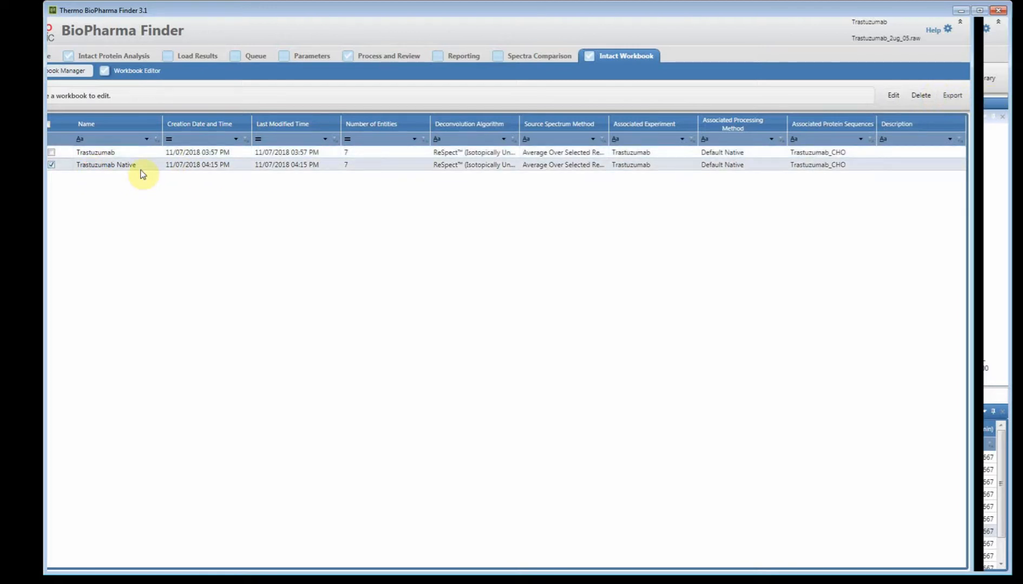
click(994, 97)
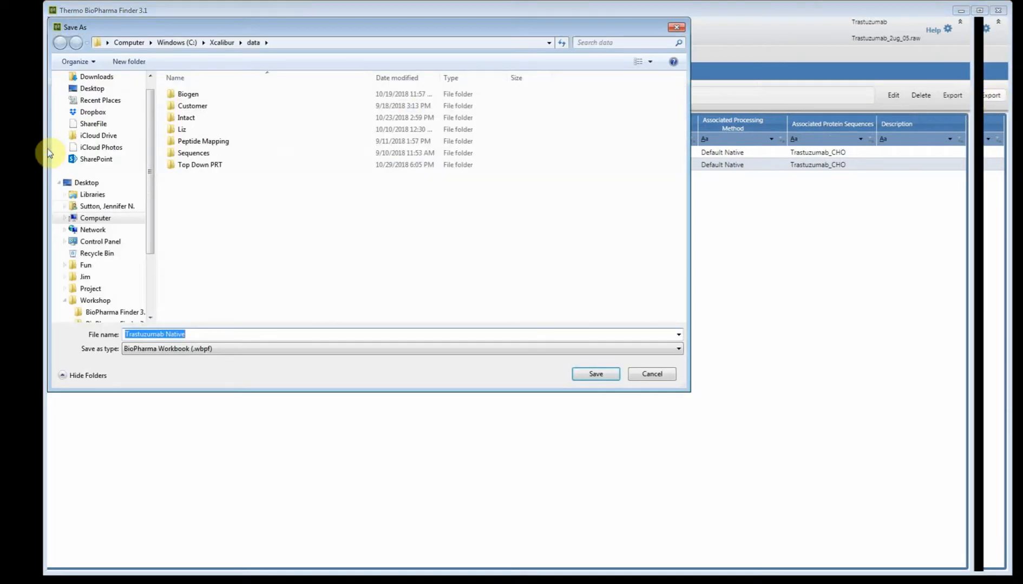
click(75, 183)
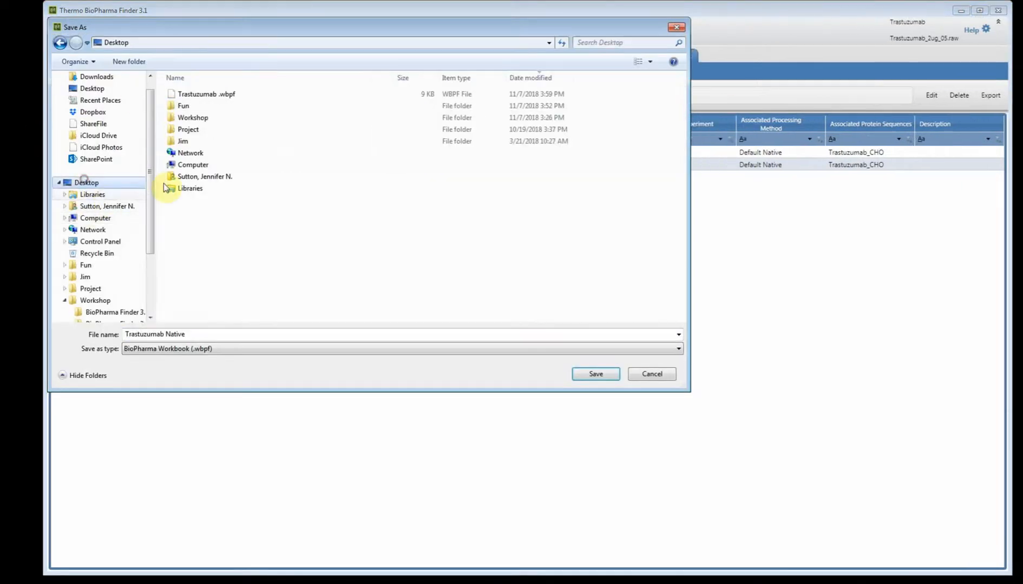
click(603, 374)
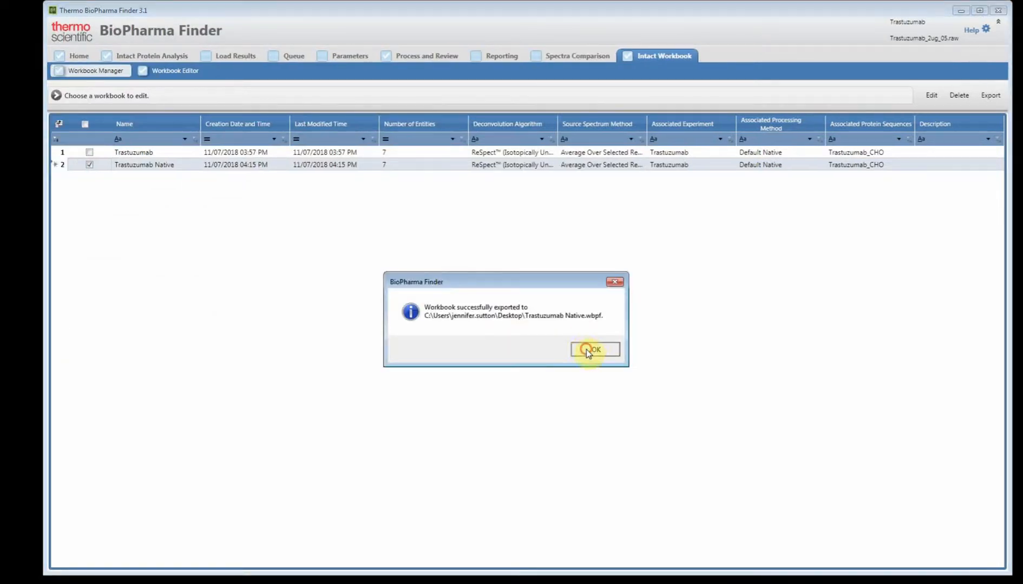
click(592, 350)
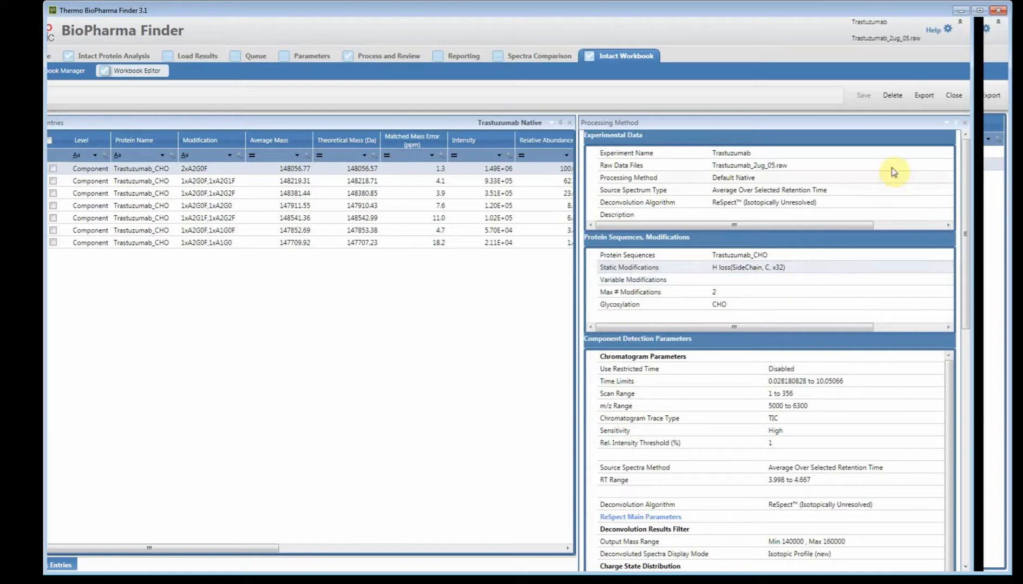
Try selecting the 2xA2G0F, 1xA2G0F,1xA2G1F and 1xA2G1F,1xA2G2F entries in the Trastuzumab Native workbook, and clear the selections
click(774, 279)
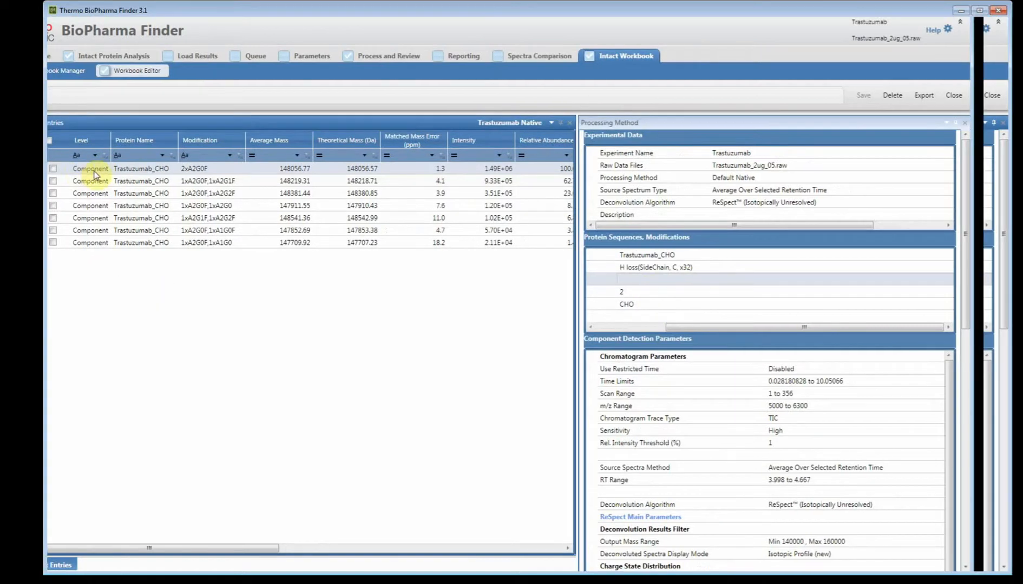
click(93, 170)
click(92, 181)
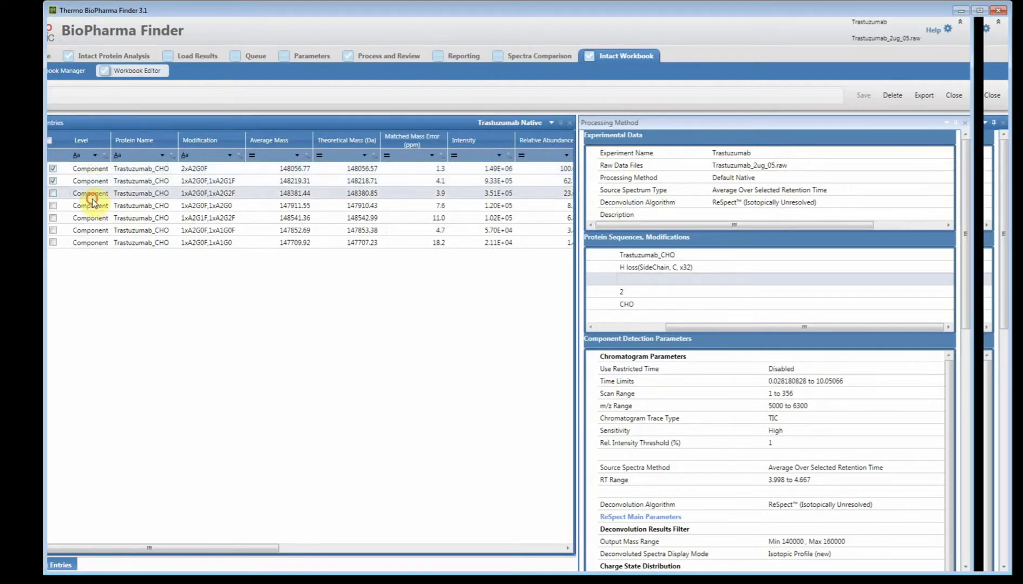
click(91, 218)
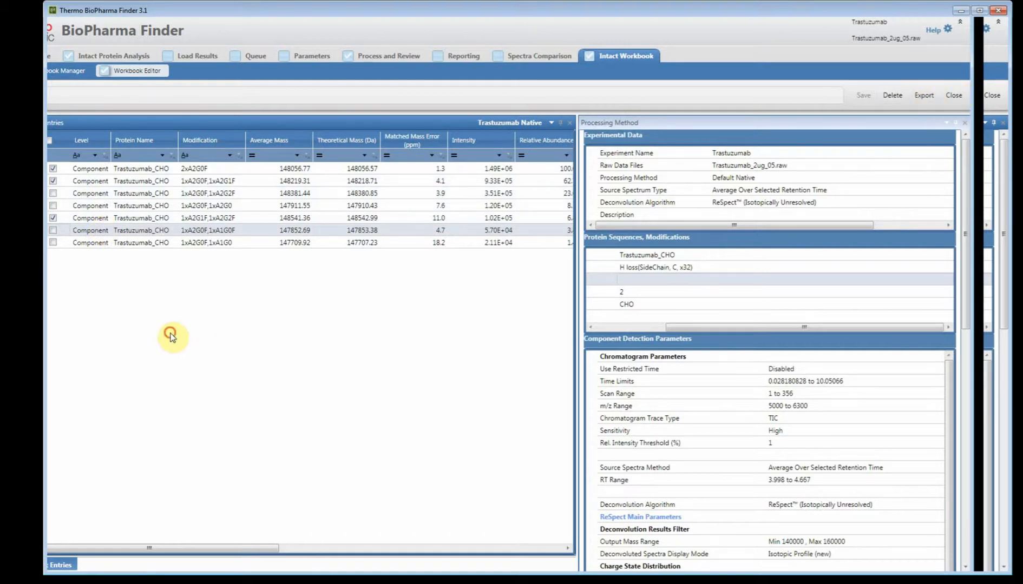
click(92, 218)
click(89, 180)
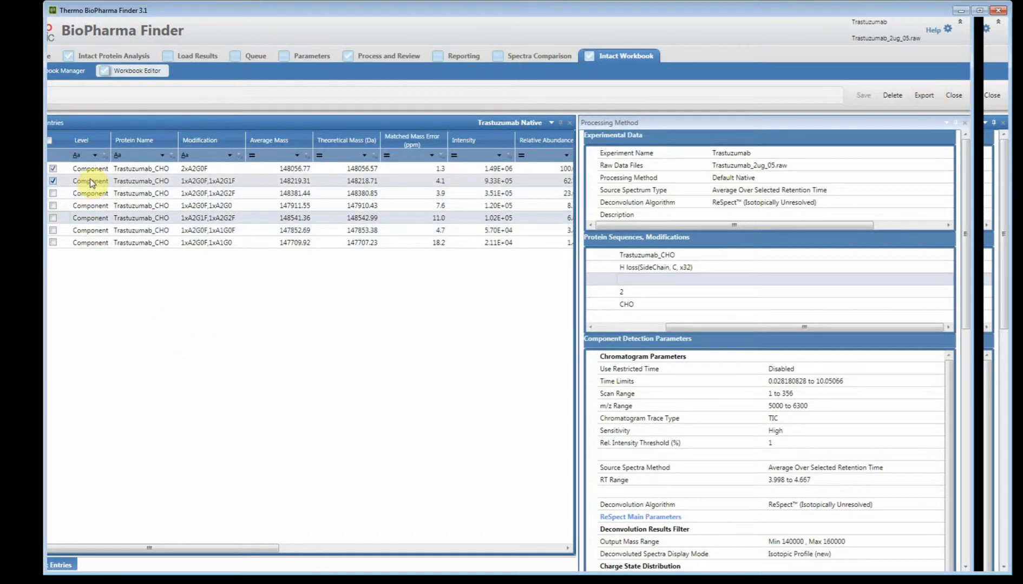
click(91, 168)
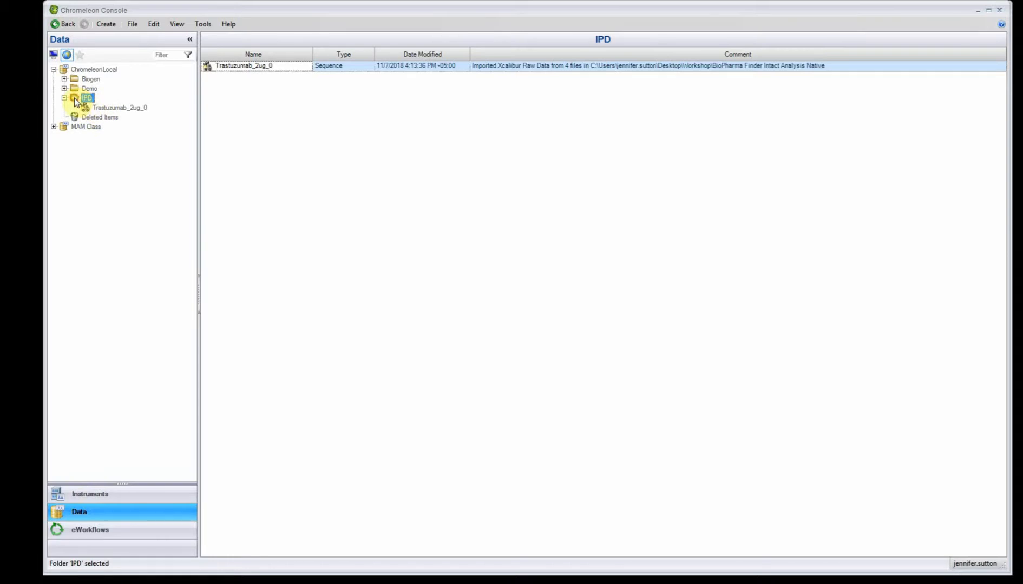
In Chromeleon Console, bulk import the raw files Trastuzumab_2ug_05 through Trastuzumab_2ug_08 into the IPD folder
click(134, 27)
mouse_move(148, 51)
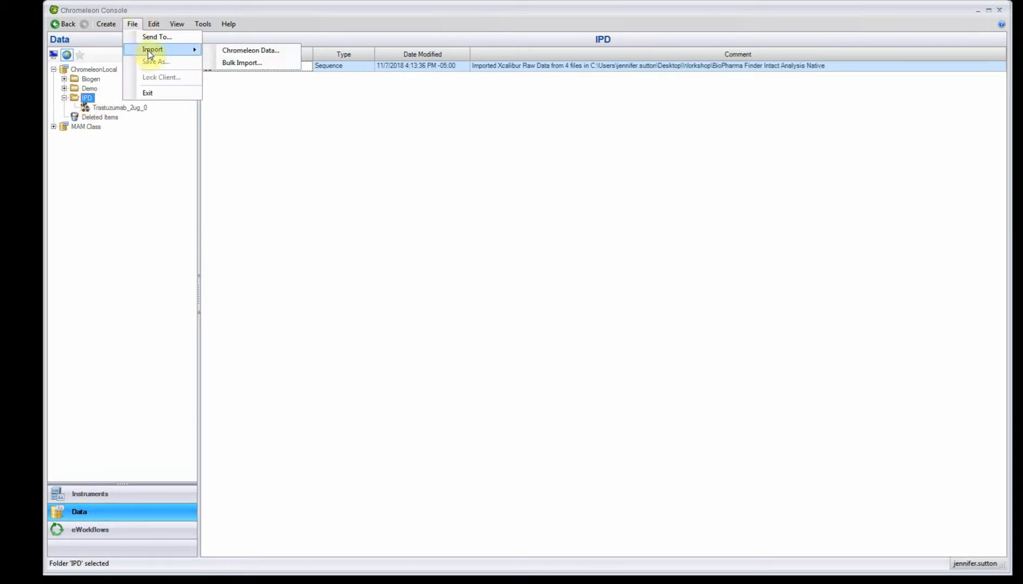
click(266, 64)
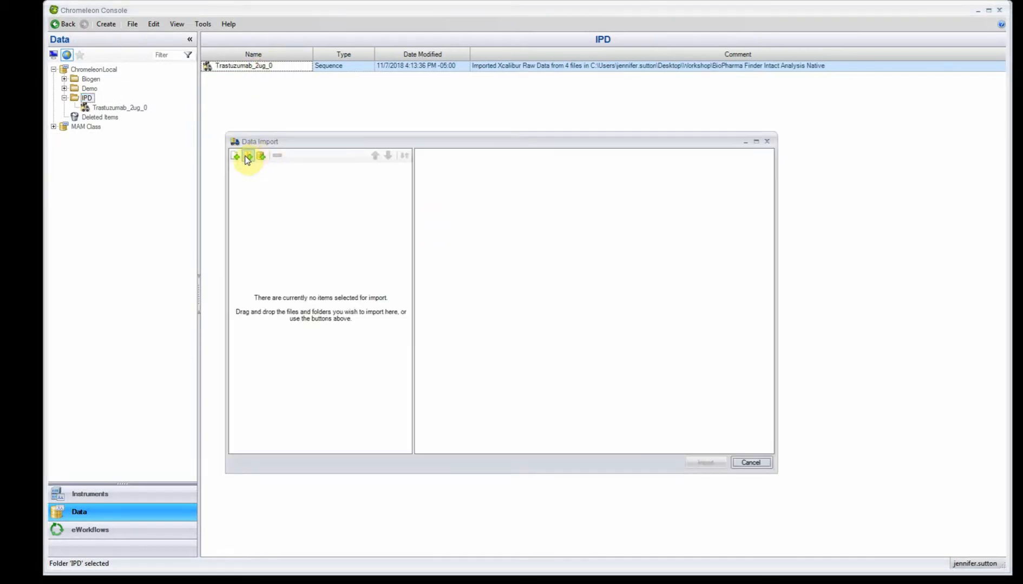
click(235, 156)
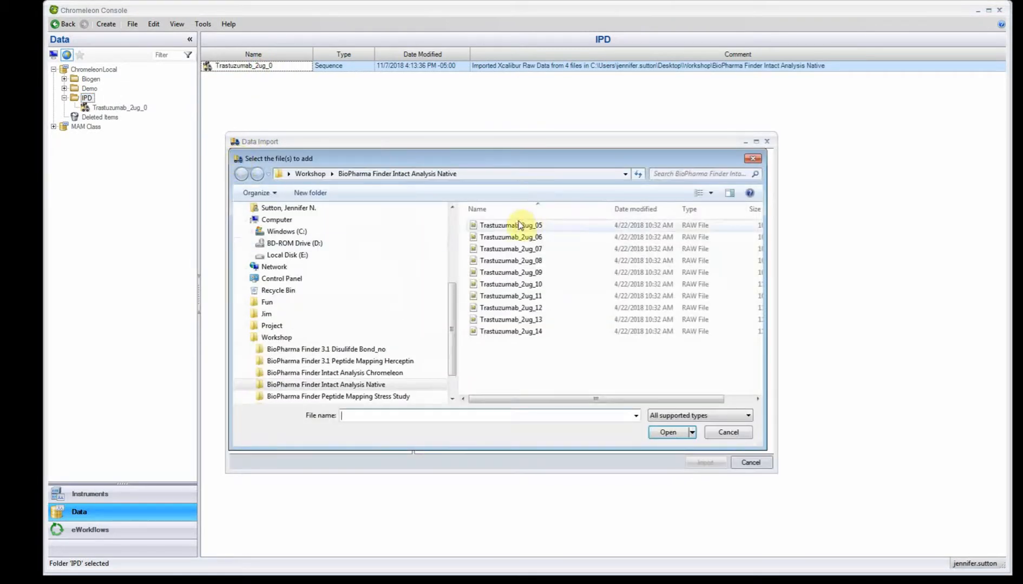
click(518, 226)
shift+click(523, 258)
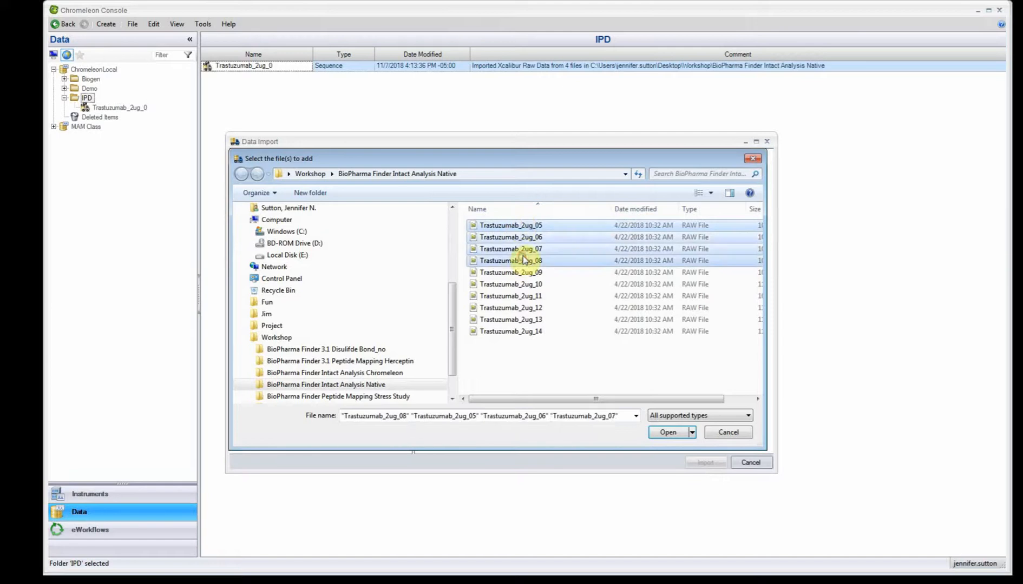
click(665, 433)
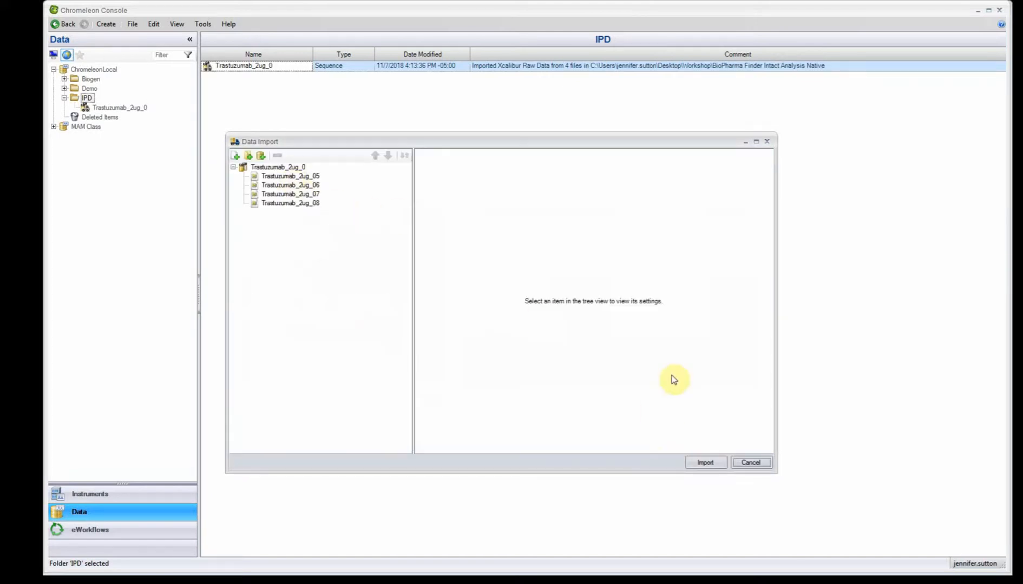
click(718, 463)
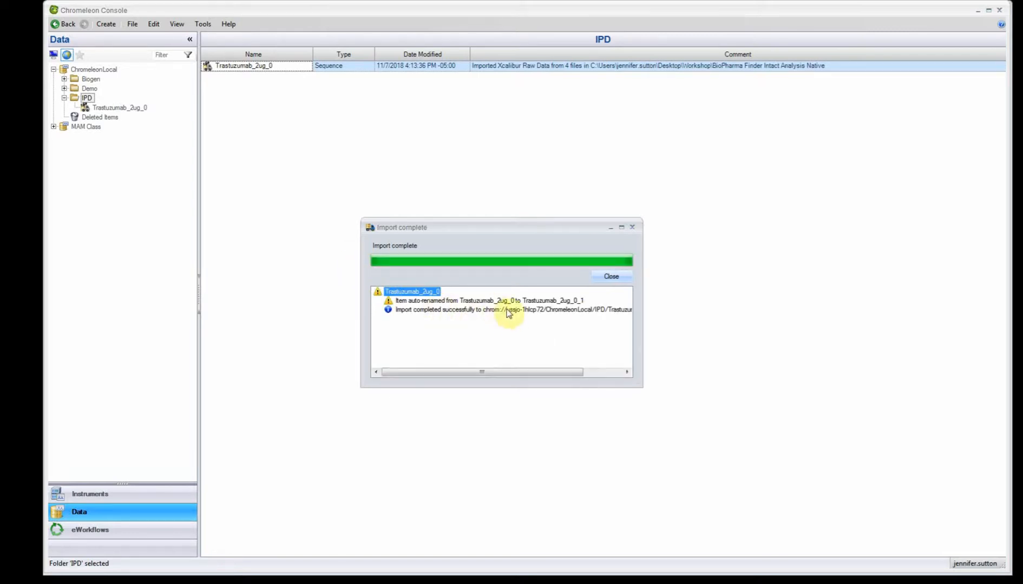
click(611, 276)
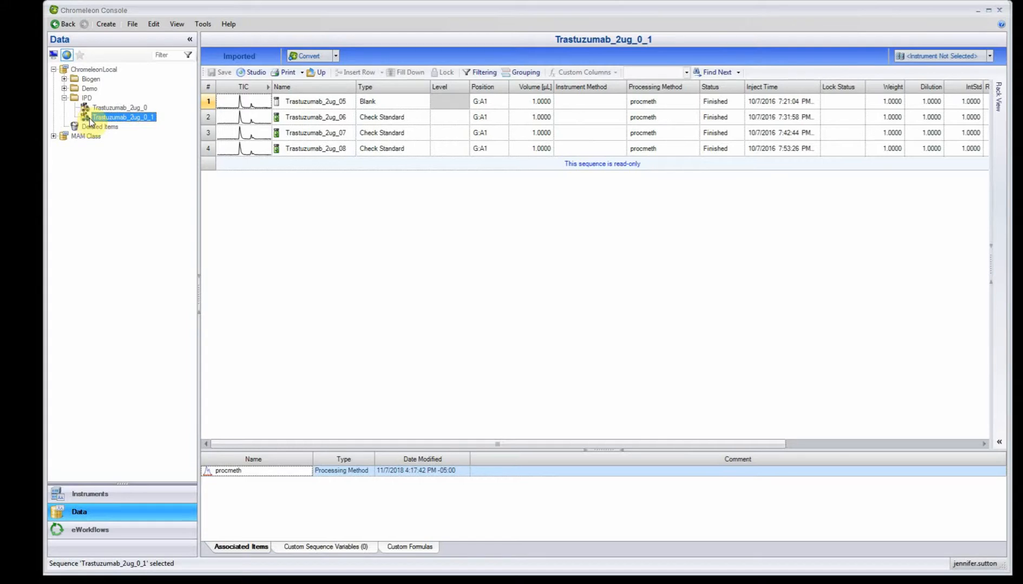
Convert the newly imported Trastuzumab sequence to the current Chromeleon processing algorithms and save it
click(311, 59)
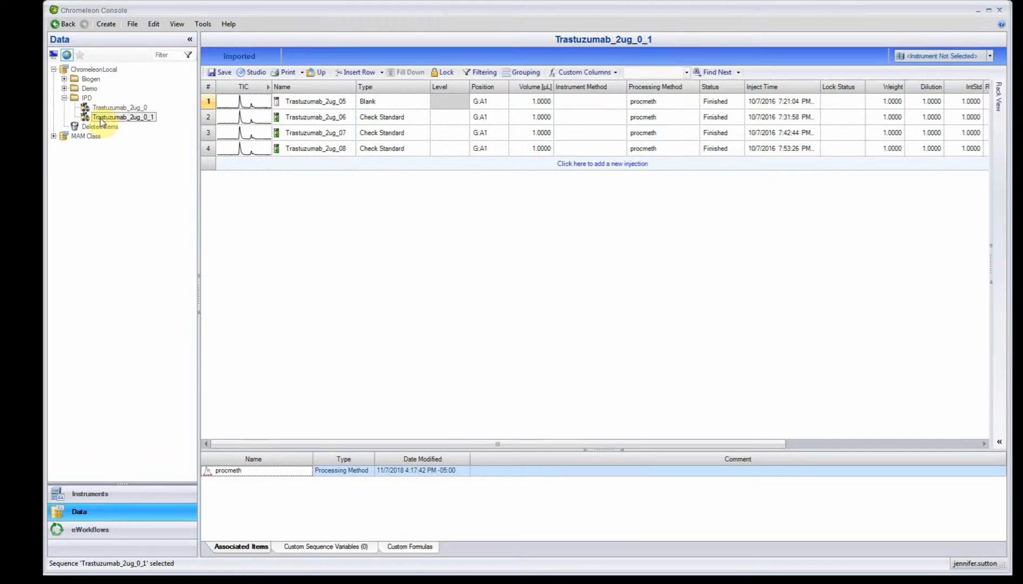
click(217, 75)
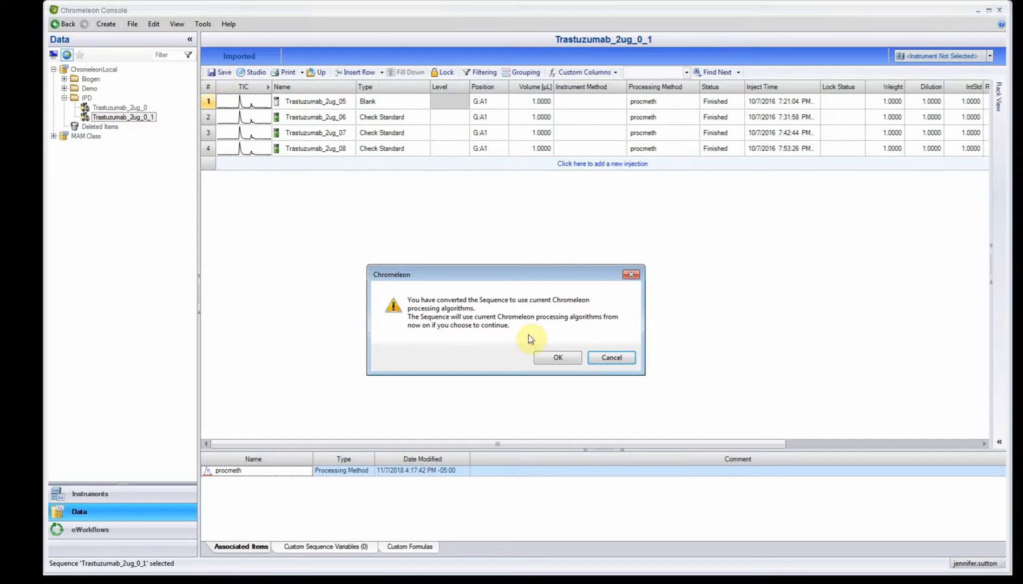
click(556, 362)
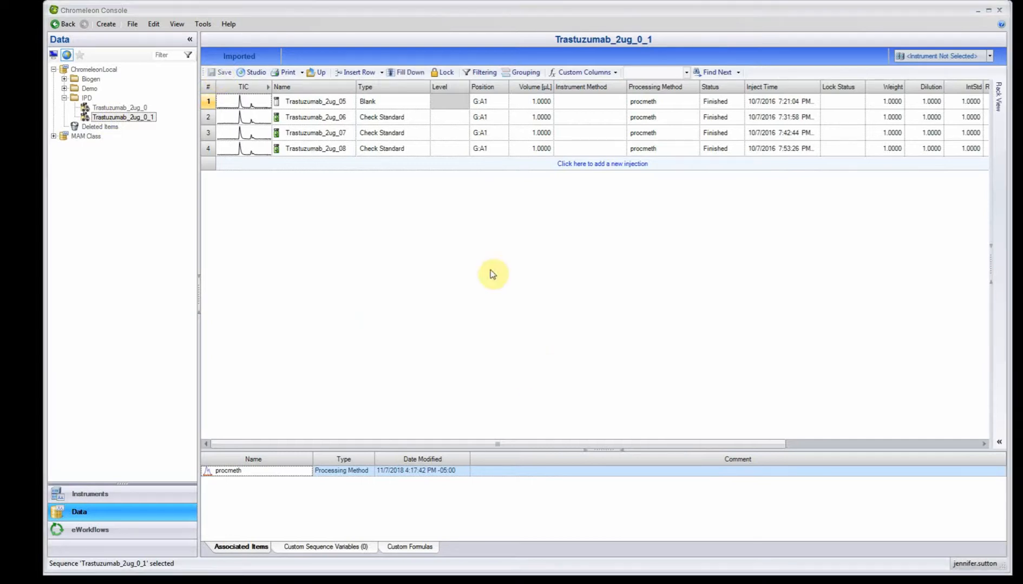
Open the converted sequence in Chromatography Studio, enlarge its window to fill the screen, and show Intact Protein Deconvolution
click(253, 73)
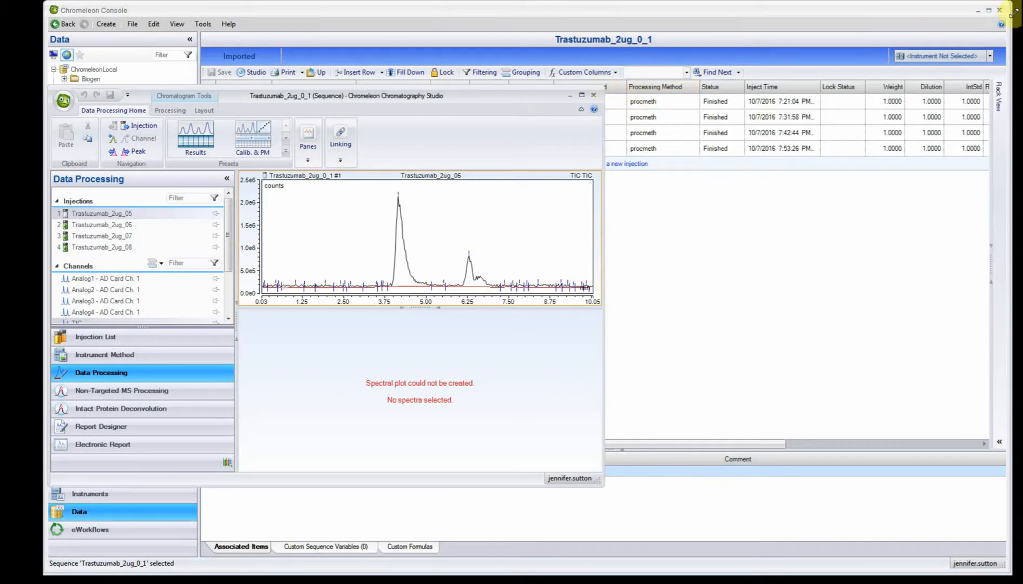
mouse_move(1013, 12)
mouse_down()
mouse_move(996, 11)
mouse_move(1004, 7)
mouse_up()
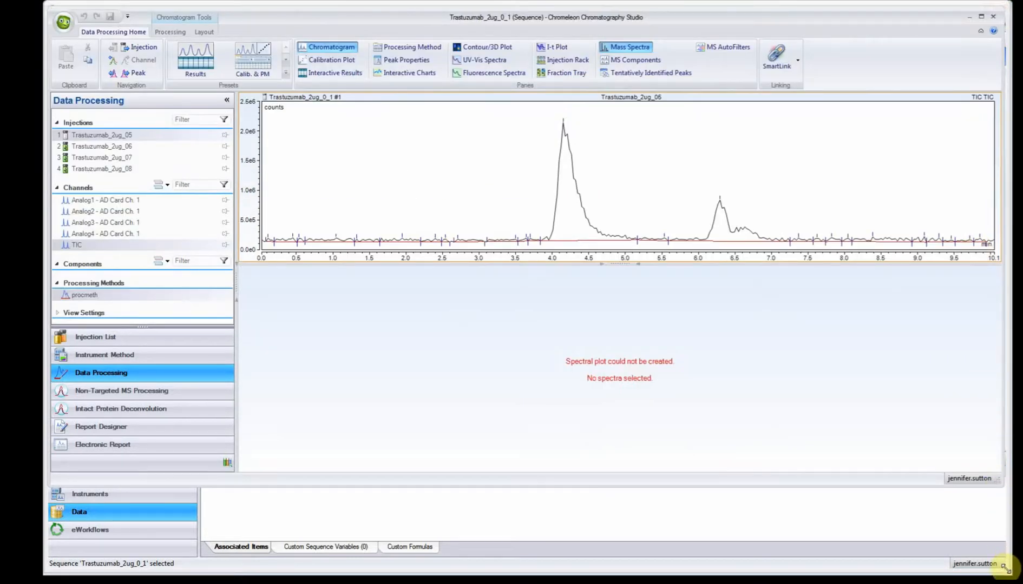
drag(1004, 567, 1010, 573)
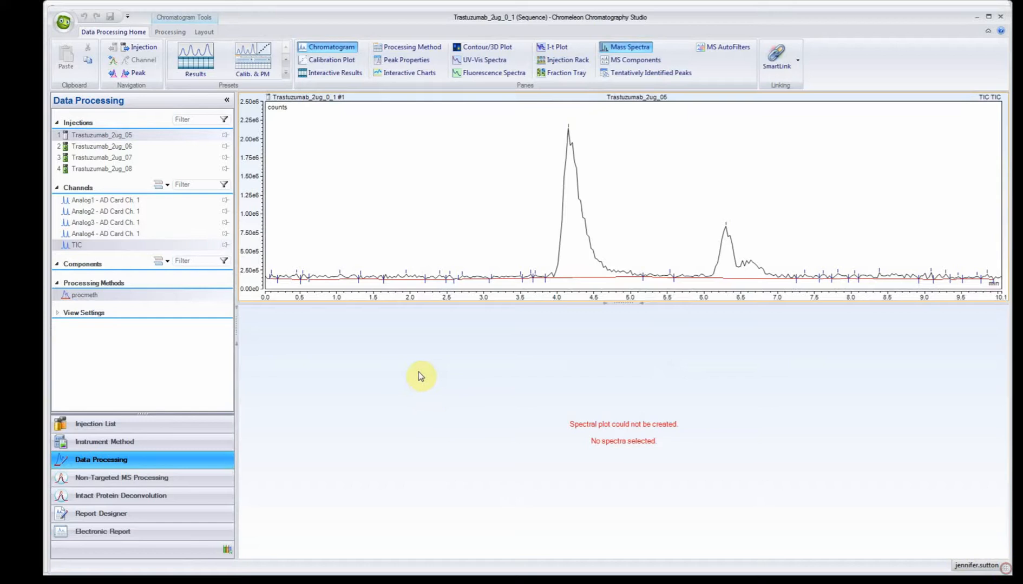
click(71, 498)
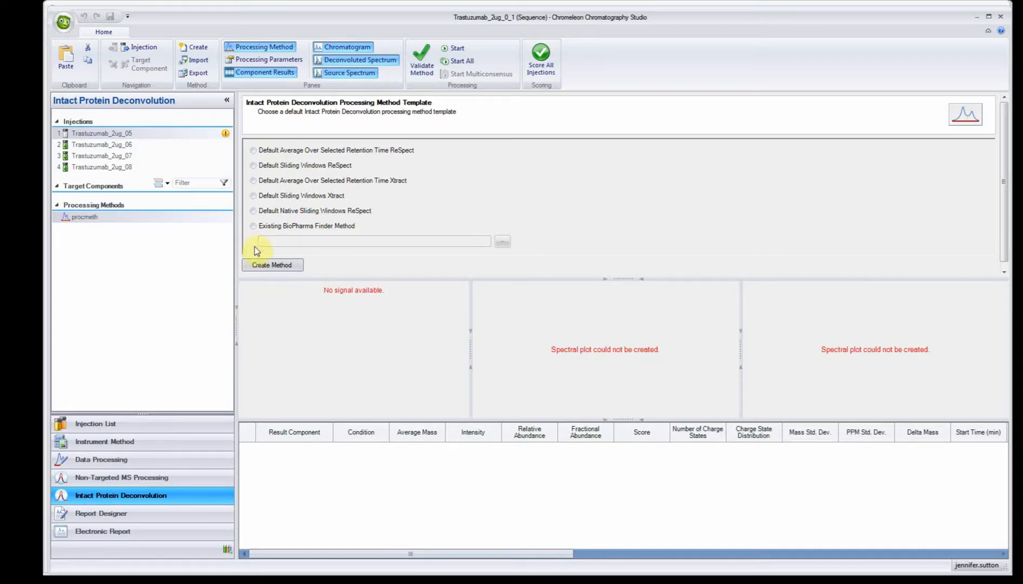
Import the BioPharma Finder workbook Trastuzumab Native.wbpf from the Desktop as the intact protein deconvolution method
click(252, 226)
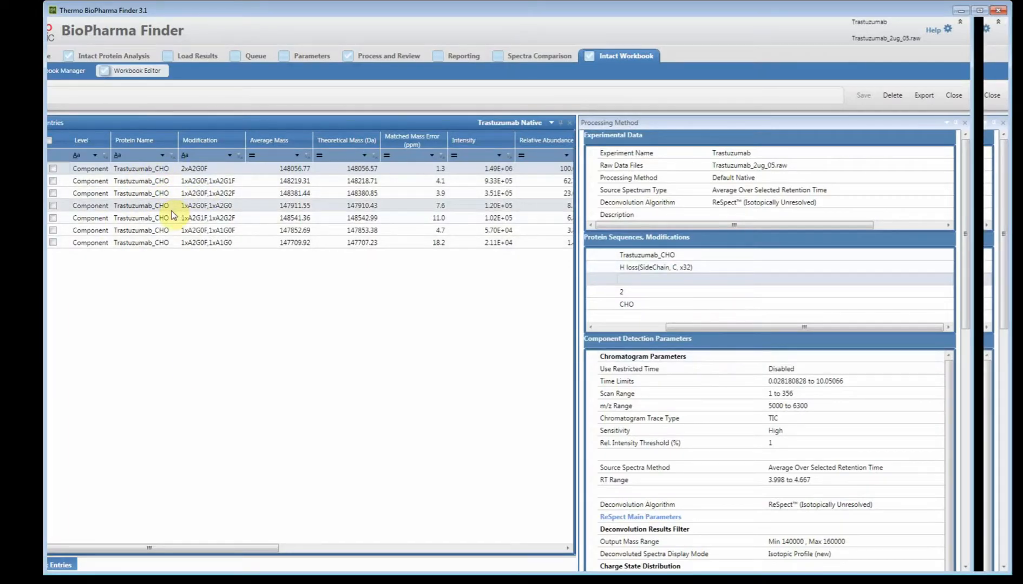
click(961, 12)
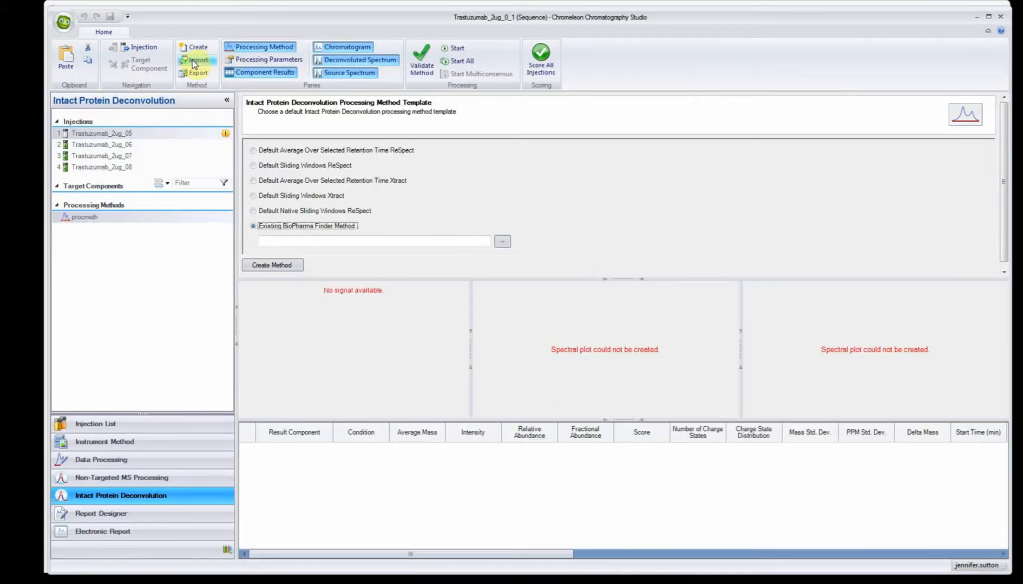
click(194, 62)
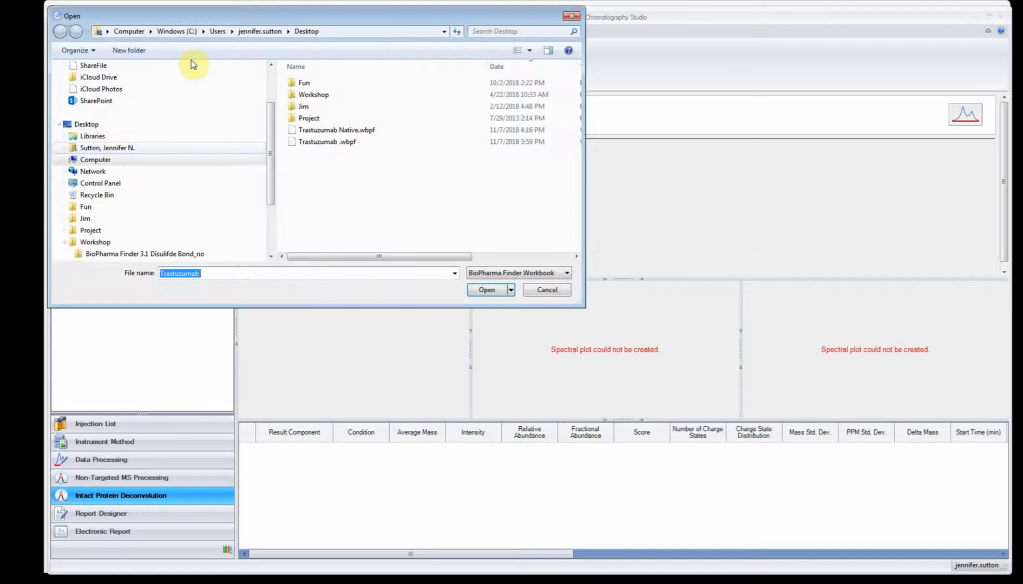
click(89, 125)
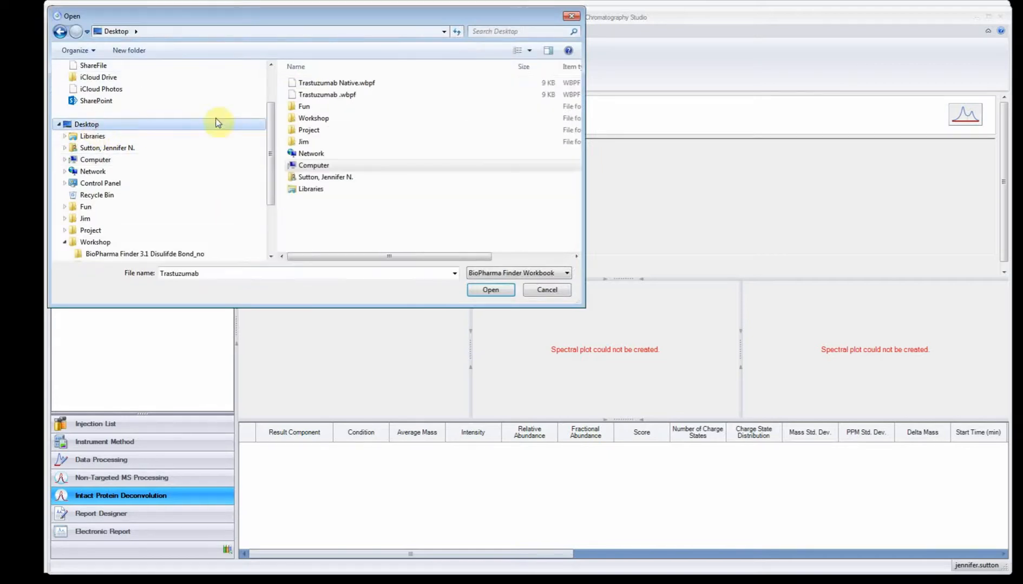
click(330, 84)
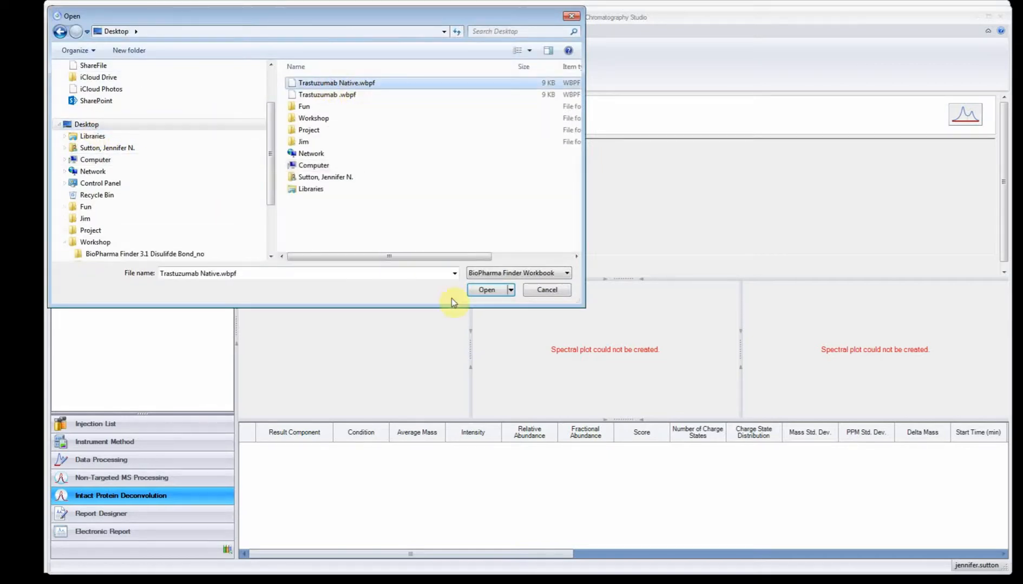
click(502, 291)
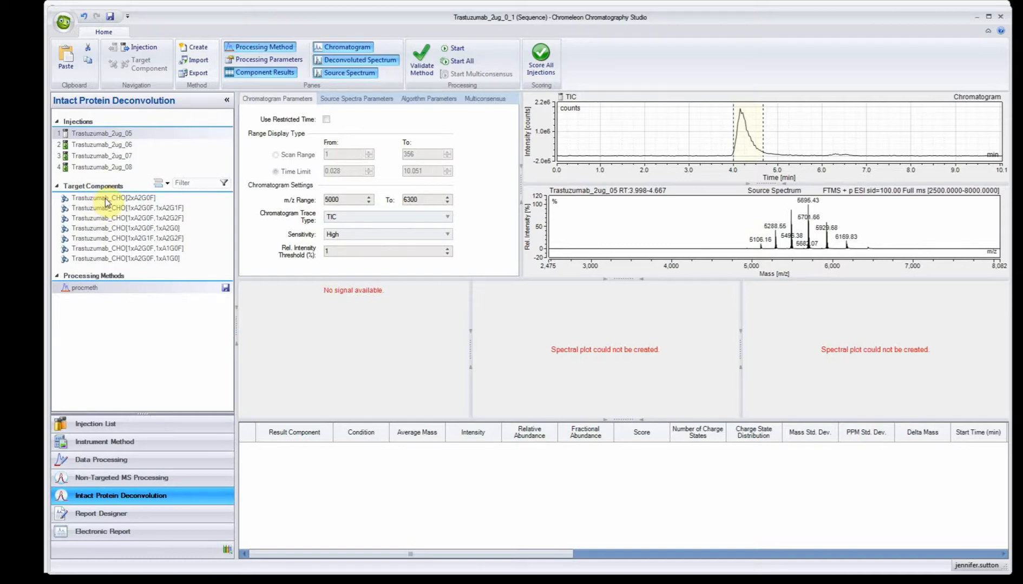
Show the processing method in Data Processing and apply the MS Quantitative layout to it
click(79, 461)
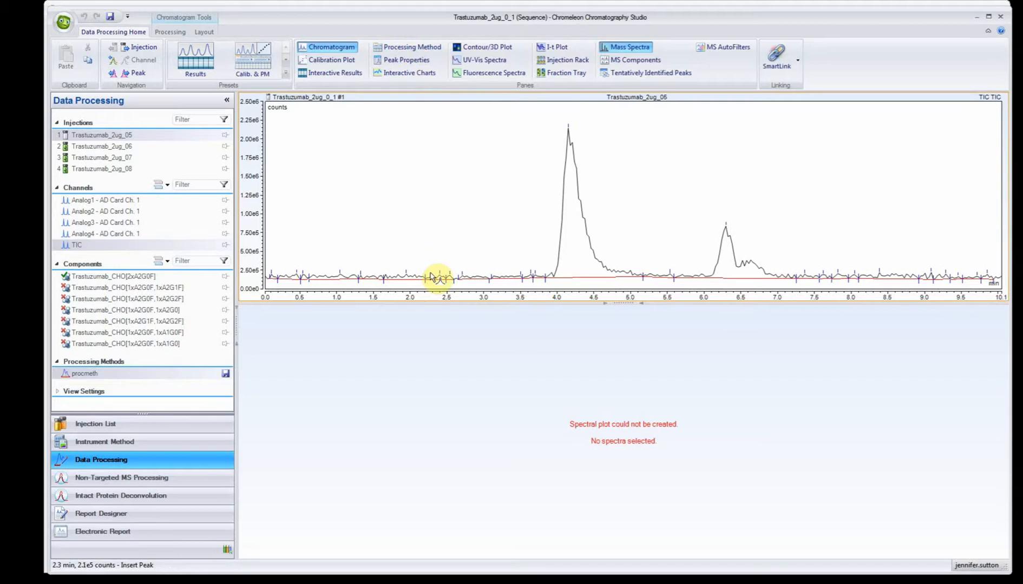
click(388, 51)
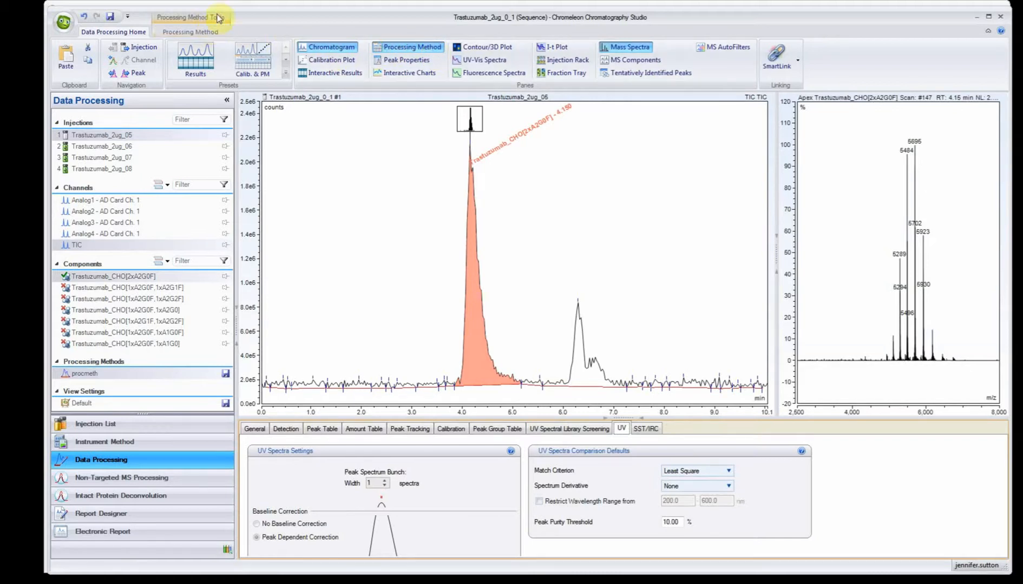
click(179, 33)
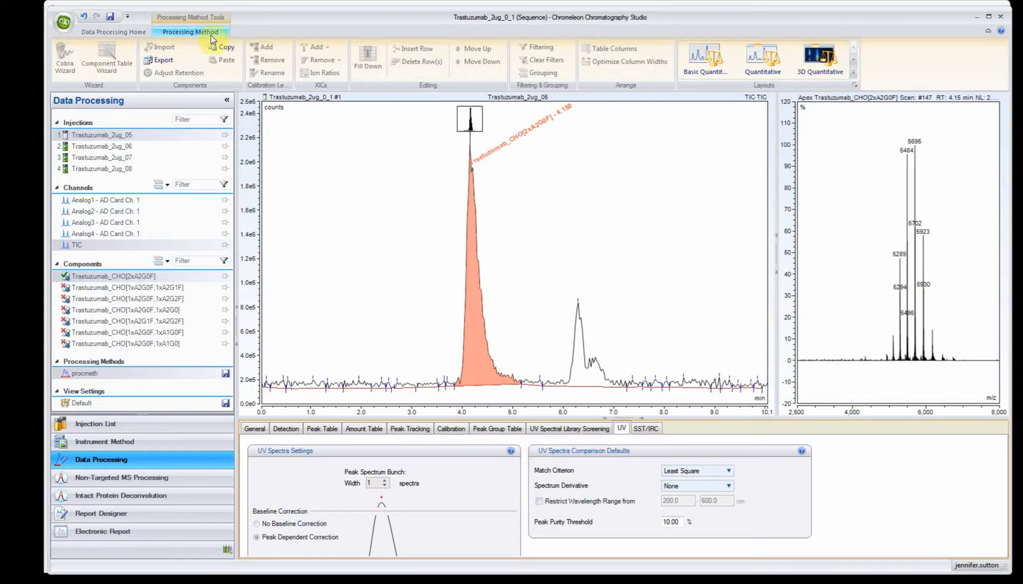
click(854, 80)
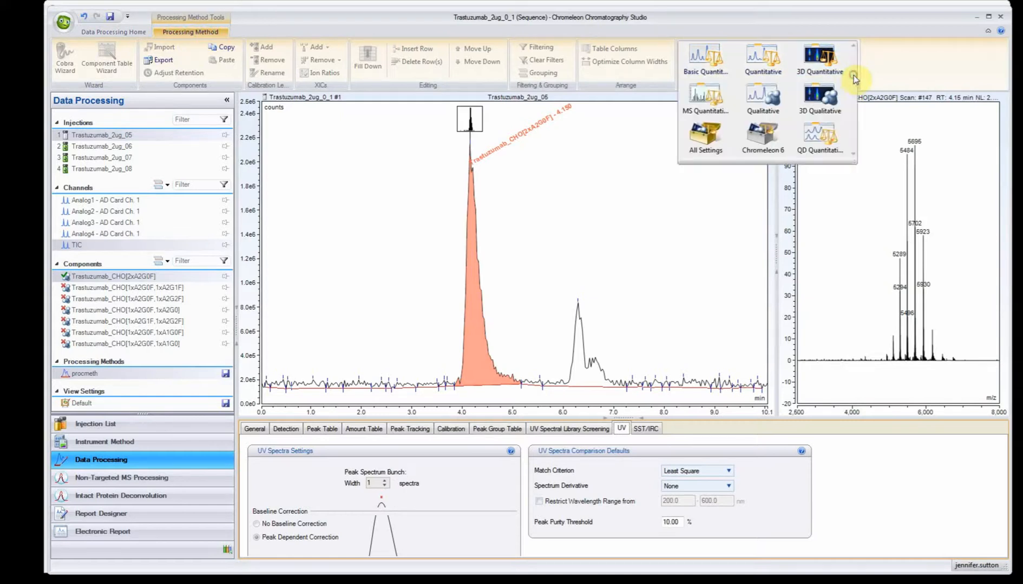
click(694, 105)
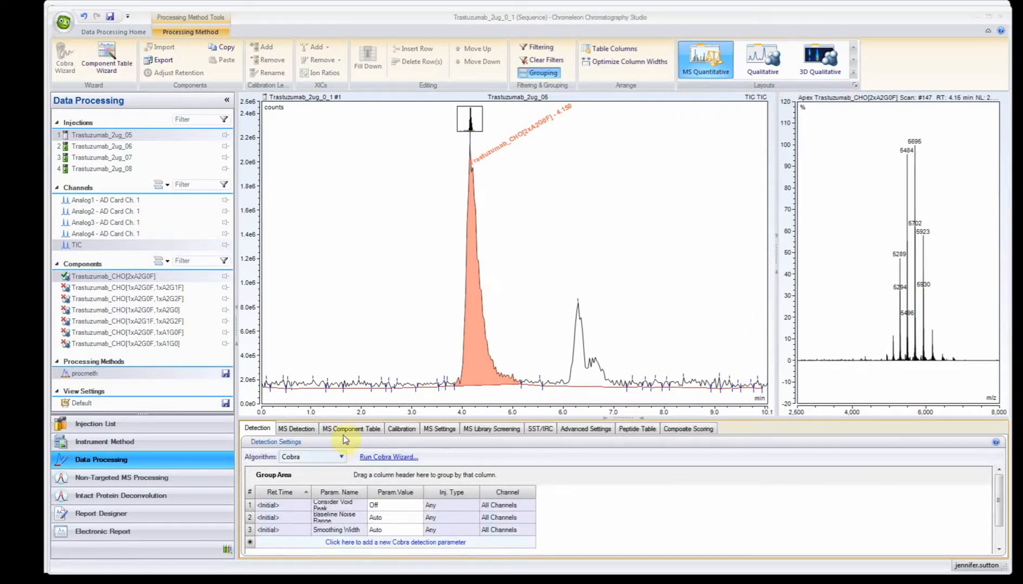
Show the MS Components plots beside the chromatogram and widen their pane
click(103, 32)
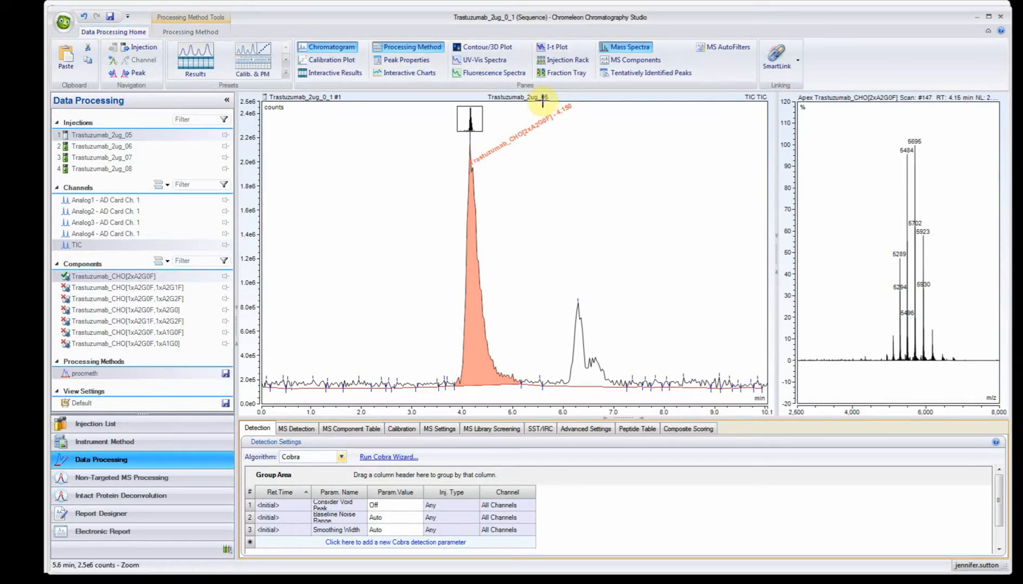
click(625, 63)
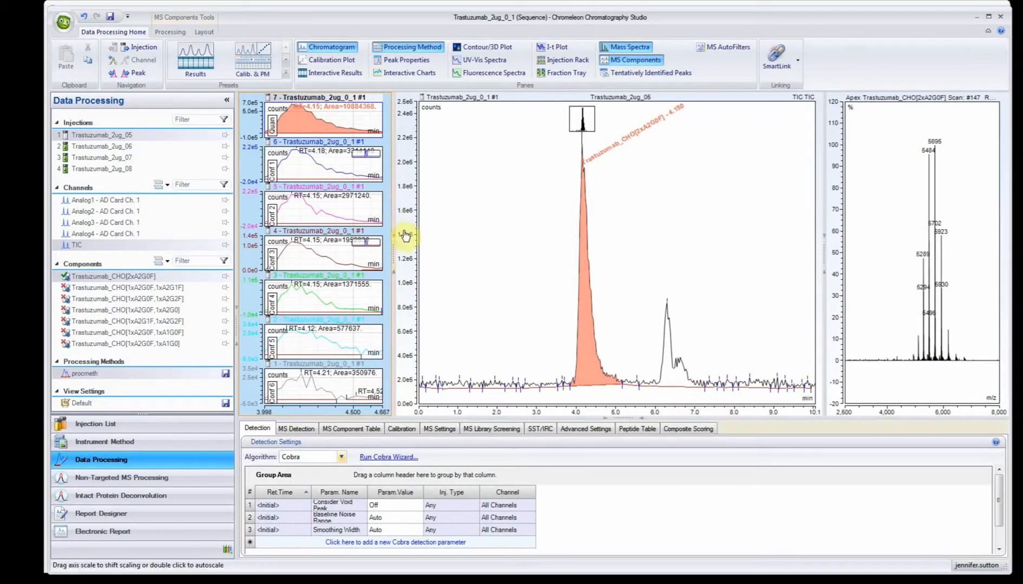
drag(397, 255, 517, 259)
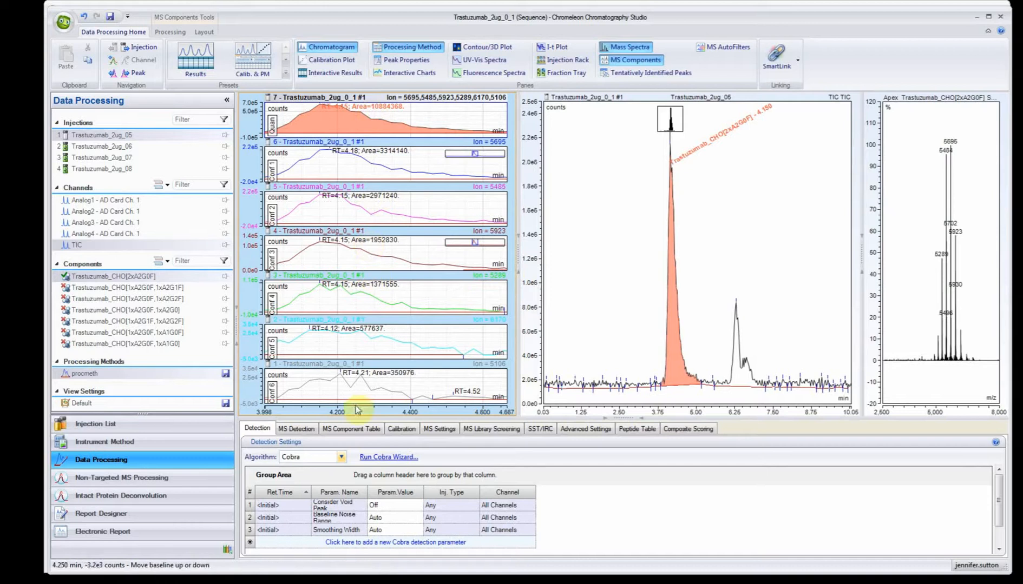
Show the MS Component Table, make its pane taller and widen the Name column to fit the full component names
click(341, 430)
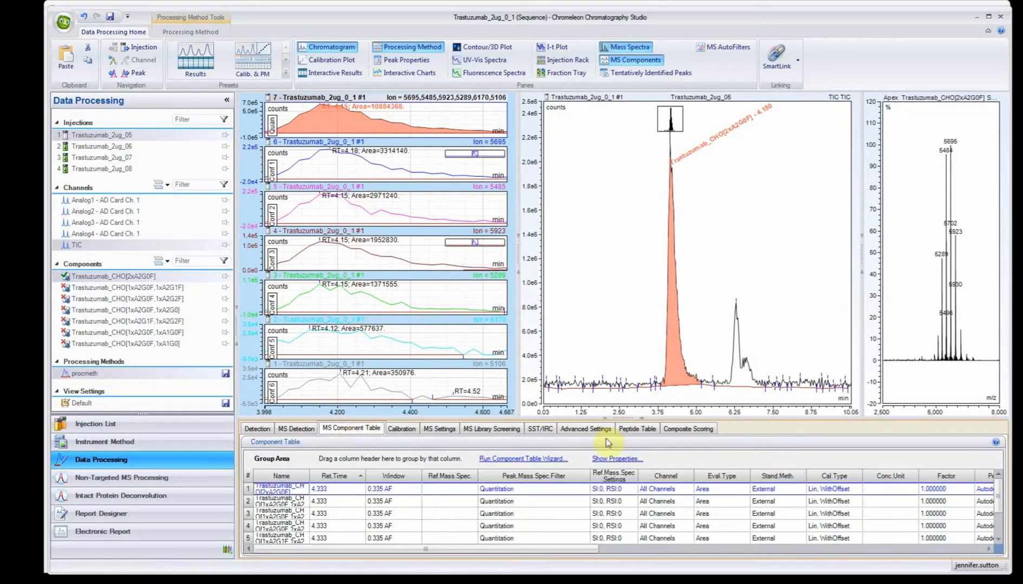
drag(634, 421, 631, 340)
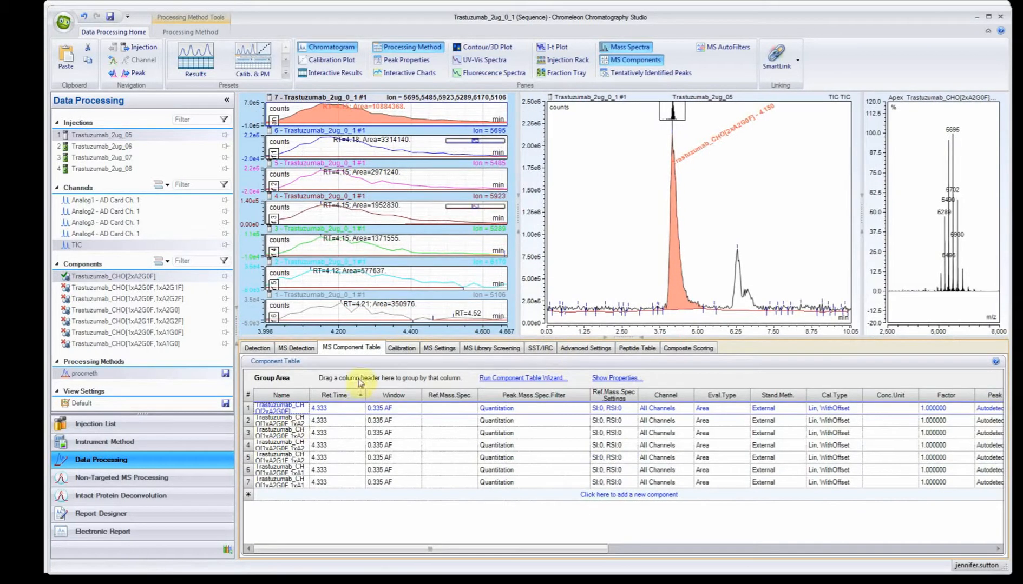
drag(306, 400, 413, 401)
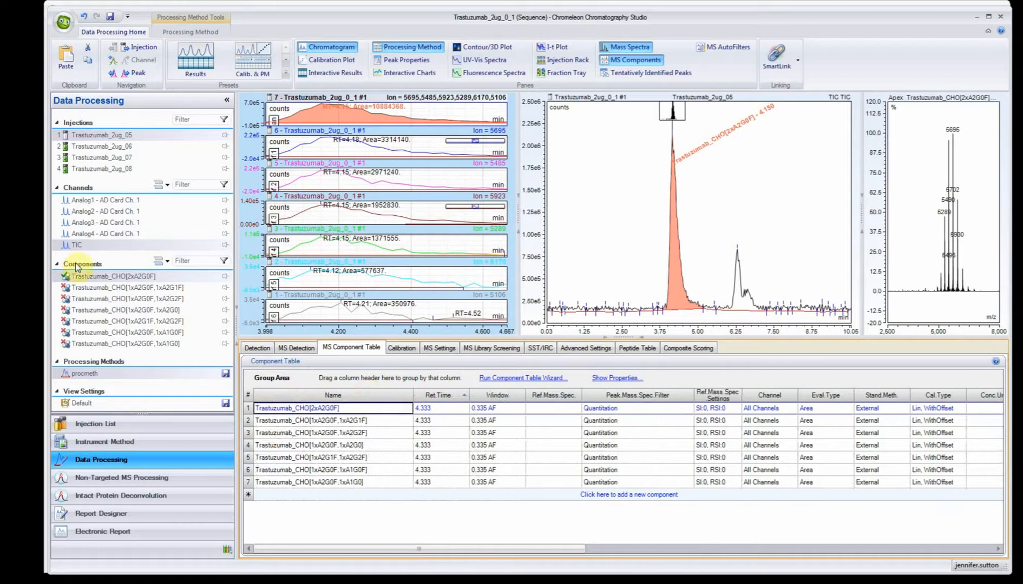
Compare the quantitation peak's XIC masses of component Trastuzumab_CHO[2xA2G0F] with its charge states in the BioPharma Finder workbook, and close the component's properties
double_click(259, 410)
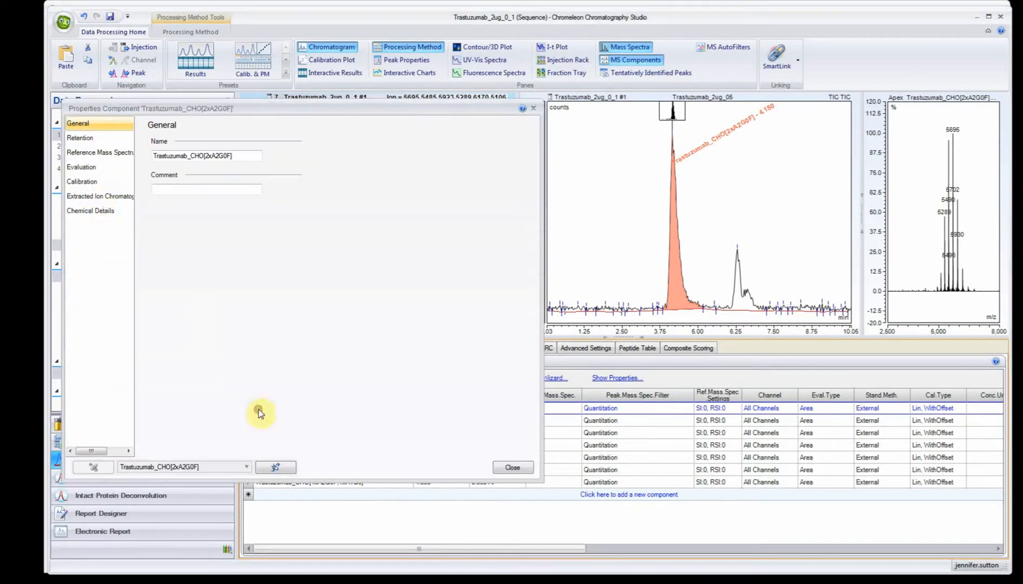
click(99, 199)
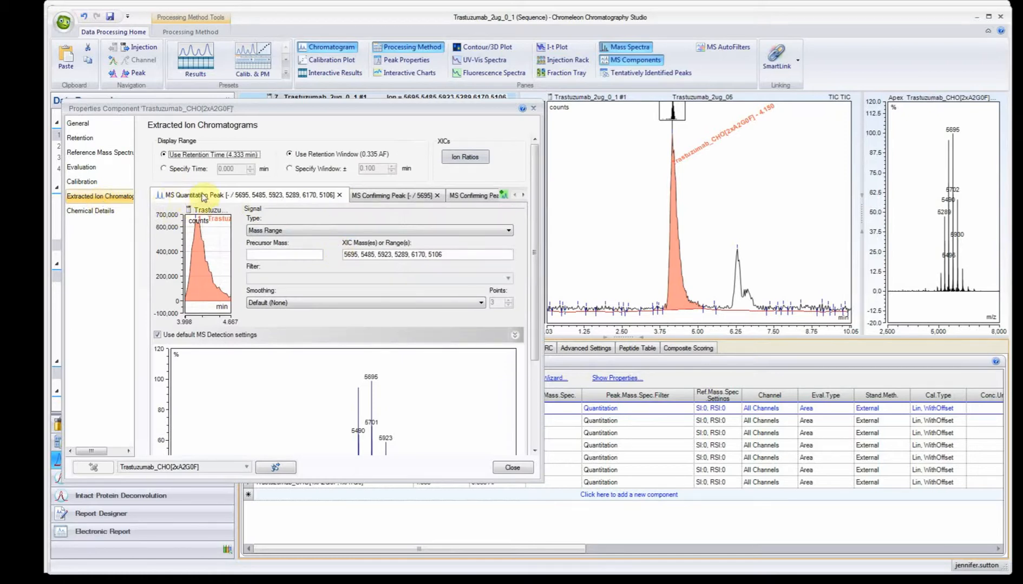
click(352, 256)
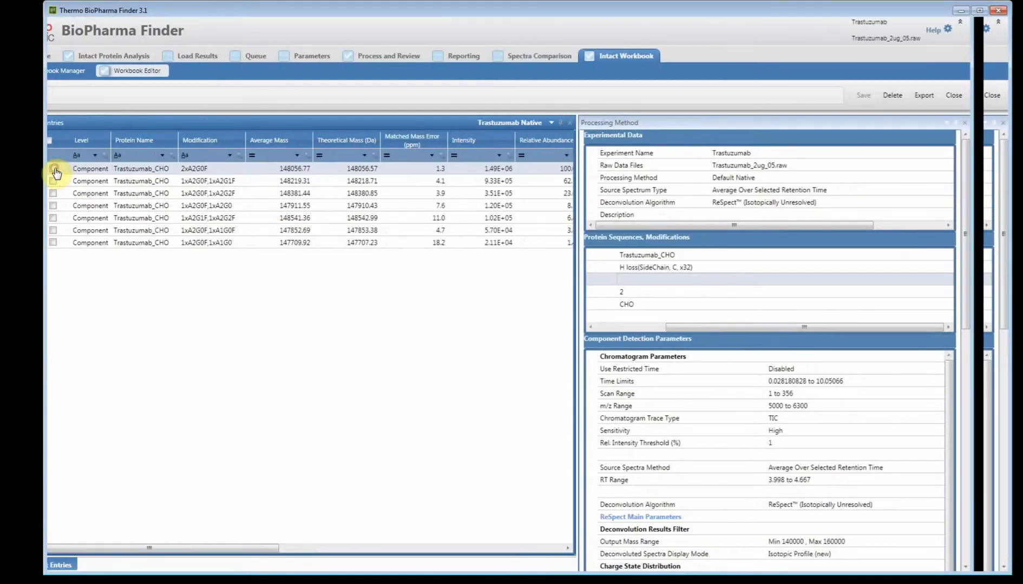
click(55, 170)
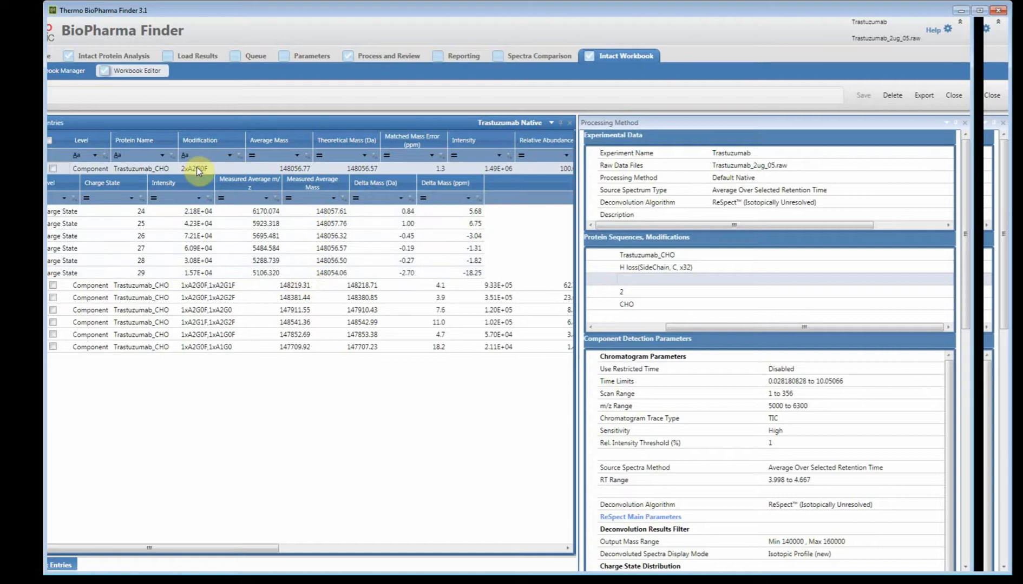
click(962, 10)
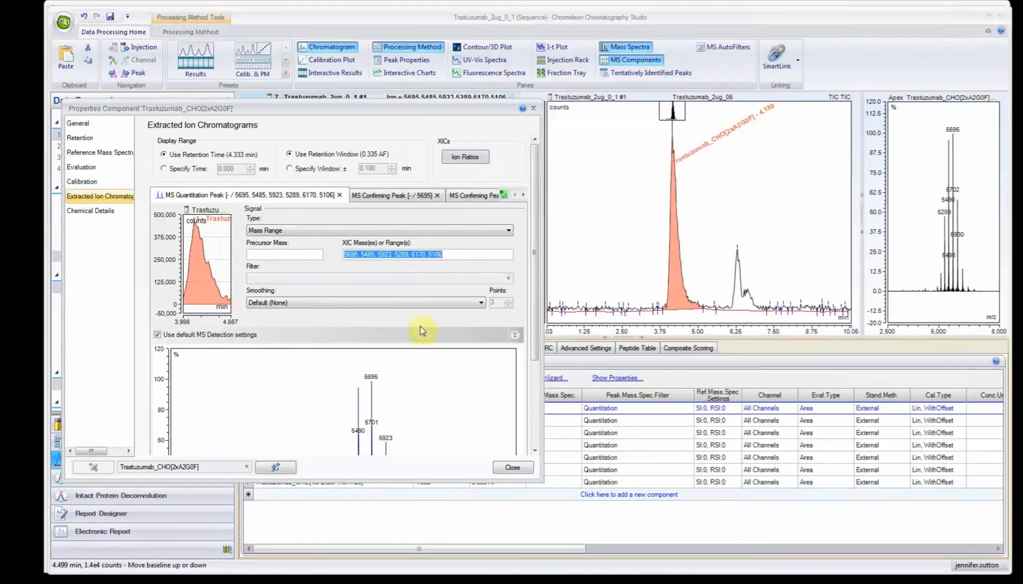
click(368, 257)
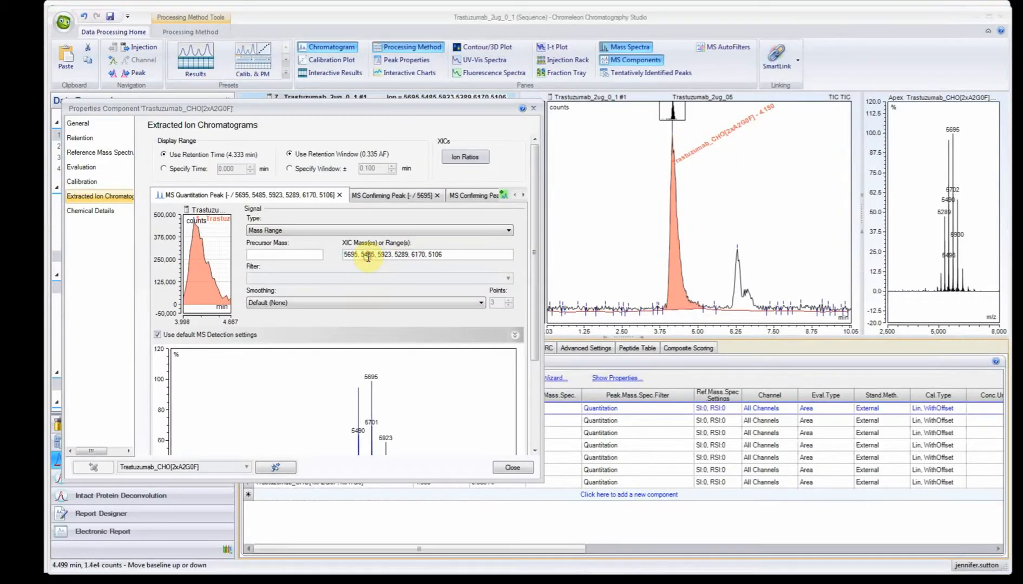
click(511, 469)
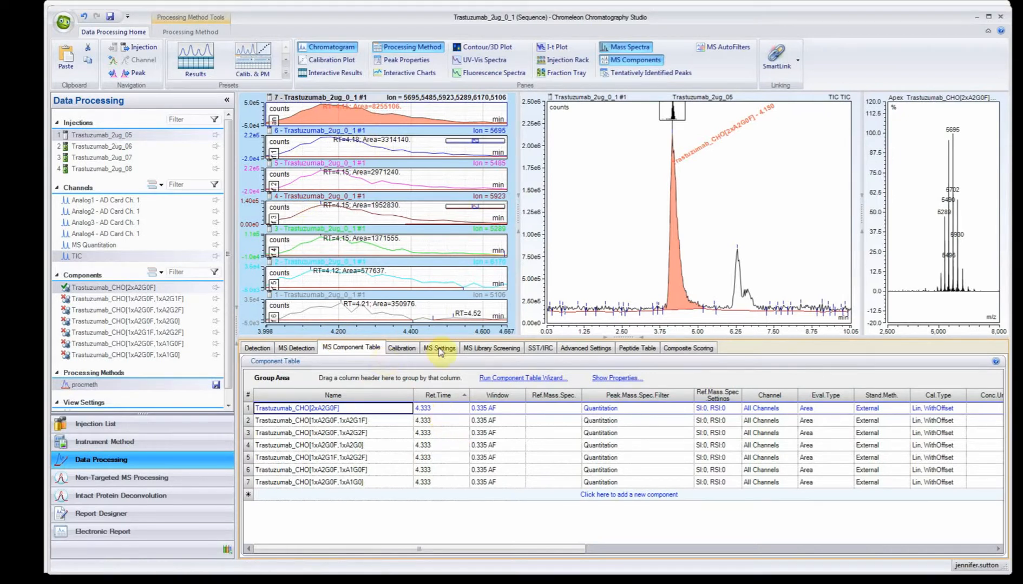
Set the retention window of Trastuzumab_CHO[2xA2G0F] to 1.000 AF and fill the value down to all components
click(486, 411)
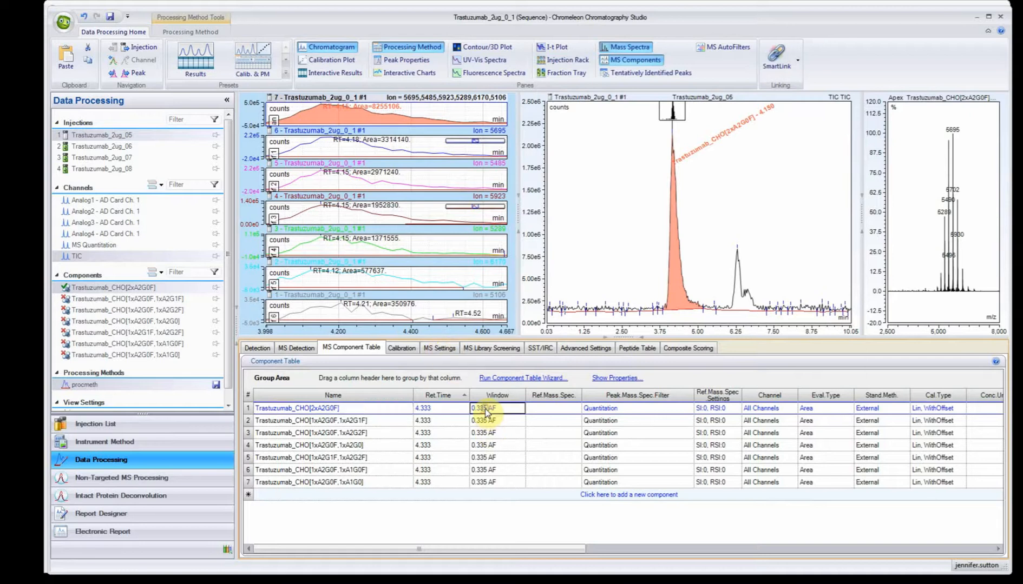
click(487, 408)
key(BackSpace)
key(BackSpace)
key(BackSpace)
key(BackSpace)
key(BackSpace)
text(1.)
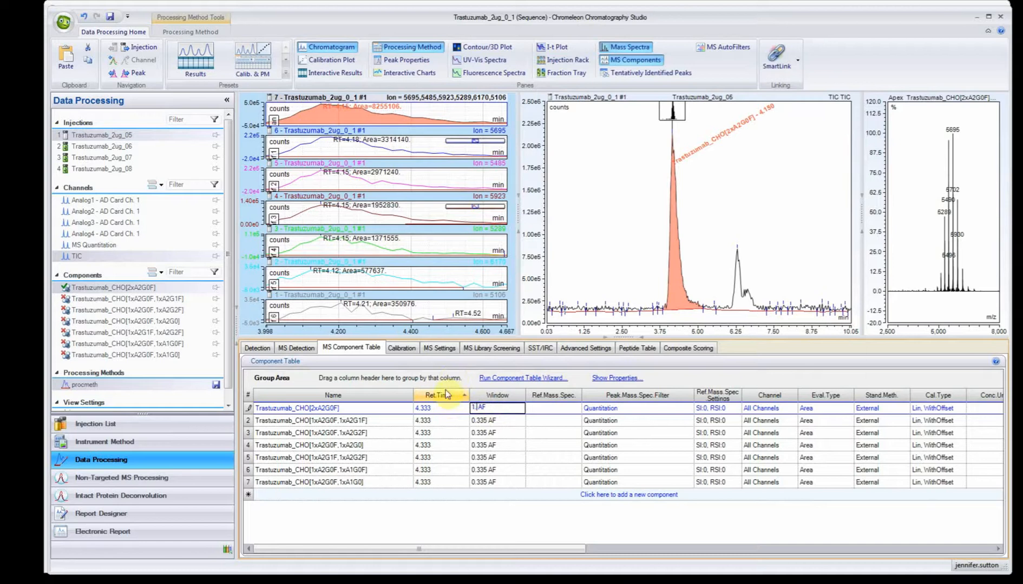
text(000)
key(Return)
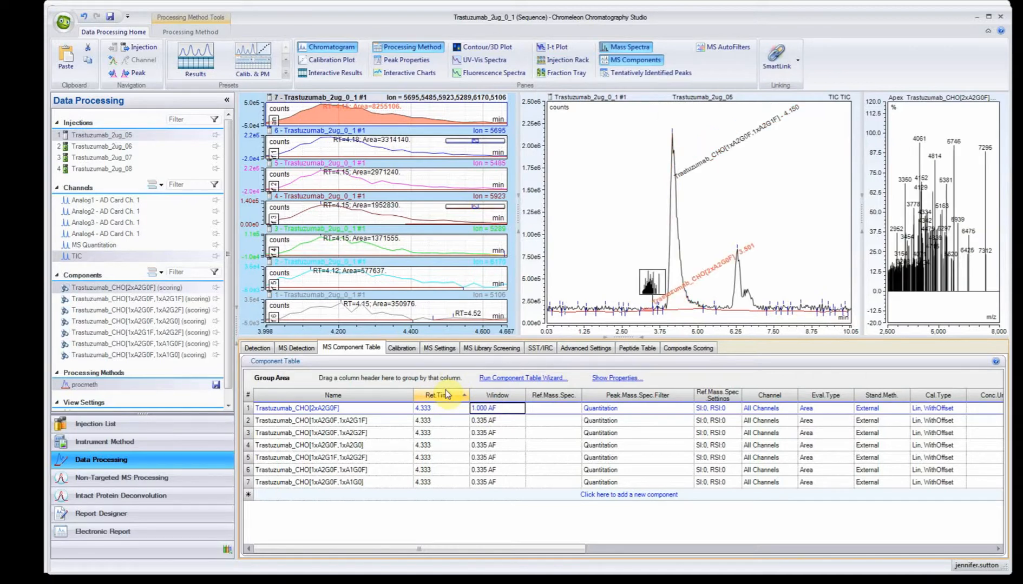
right_click(491, 409)
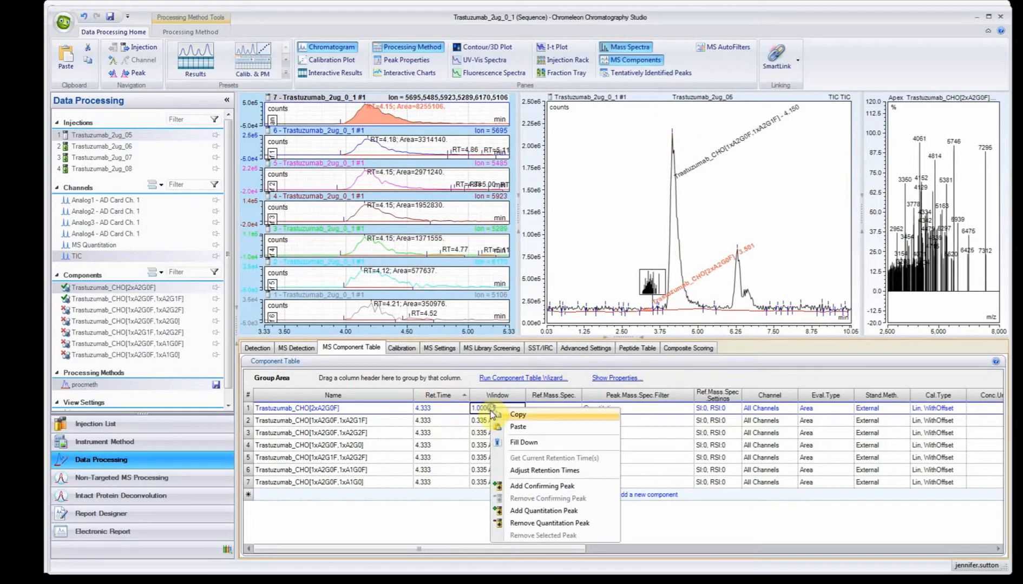
click(508, 442)
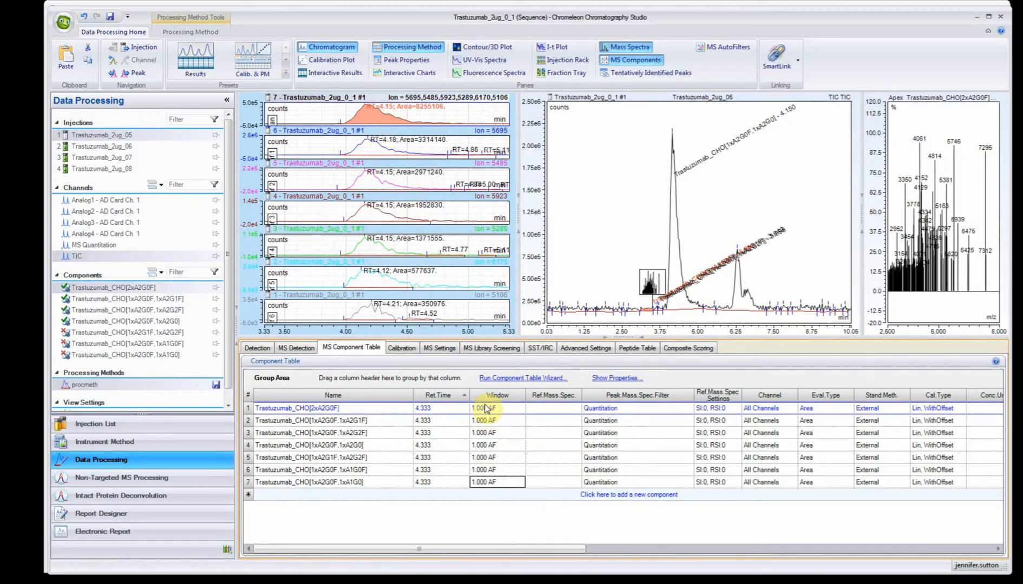
click(349, 422)
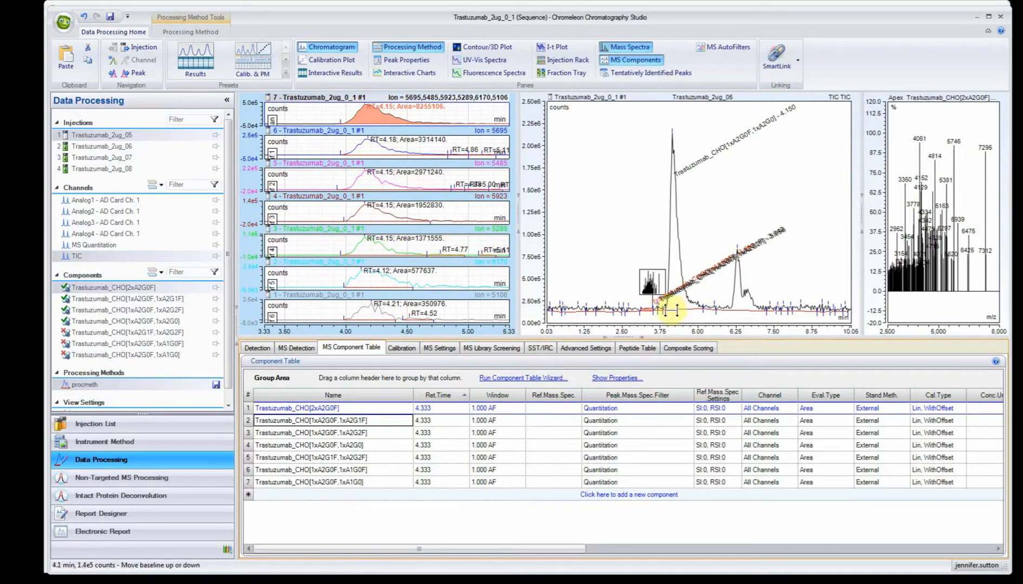
click(341, 408)
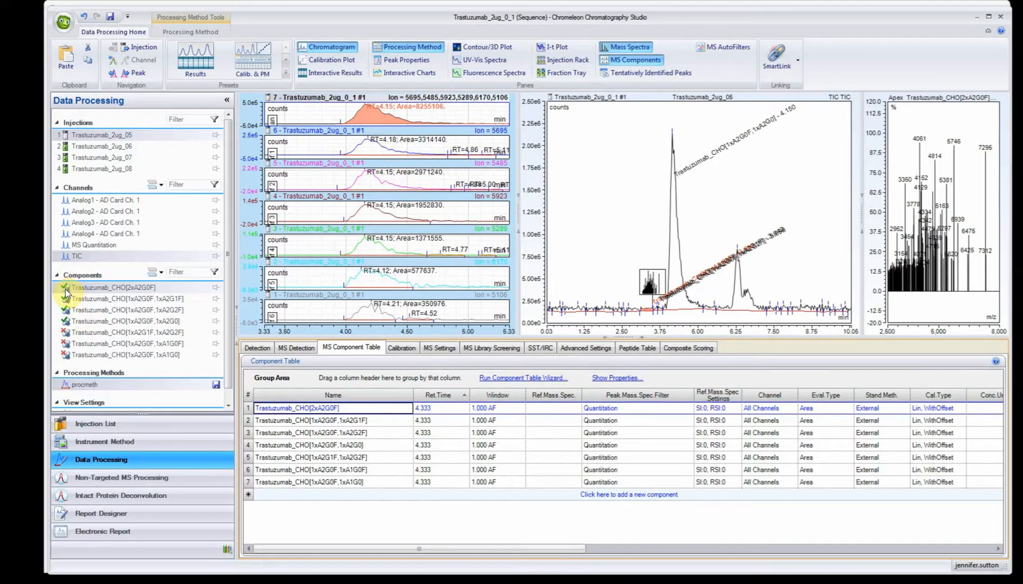
Show the Composite Scoring settings in a taller pane and base the MS criteria on Intact Protein Deconvolution
click(690, 353)
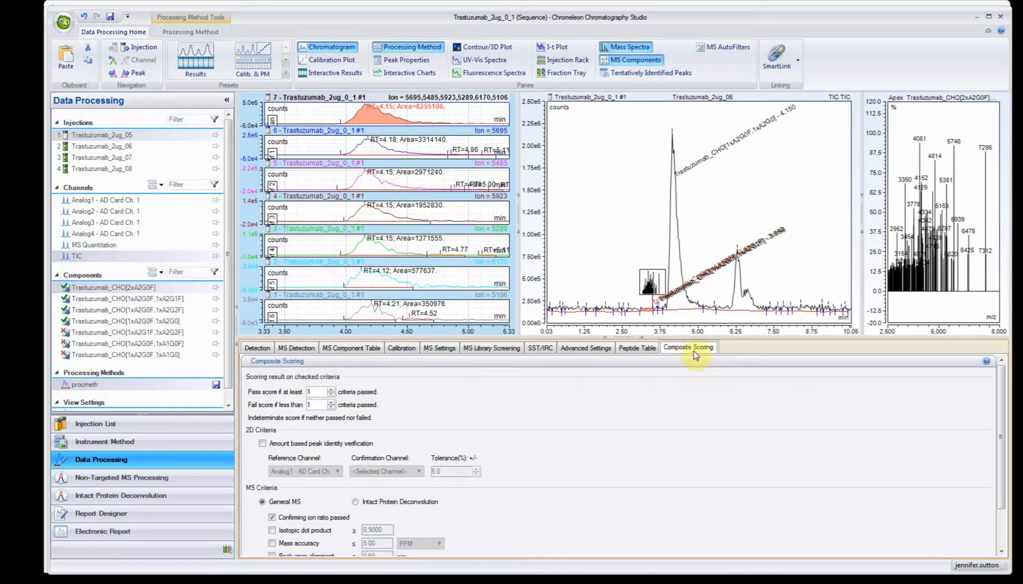
drag(628, 341, 626, 331)
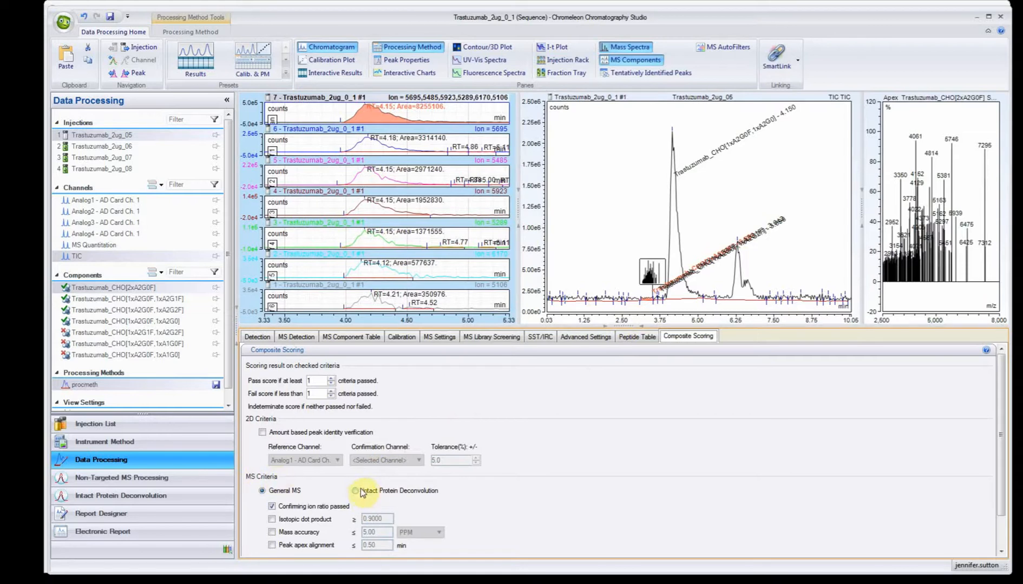
click(355, 491)
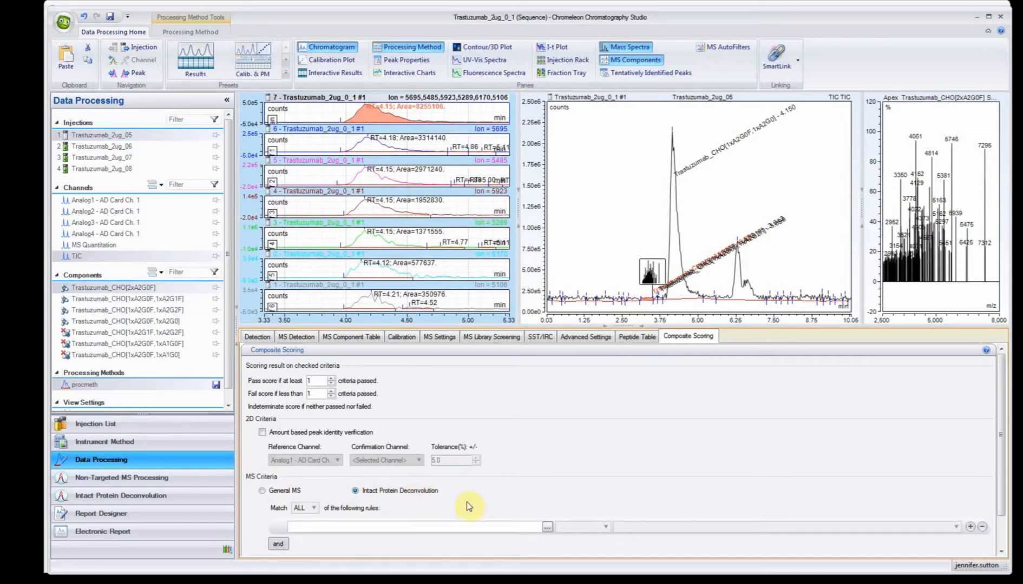
Build the rule formula component.massToChargeRatio-ipdComponent.mass from the component's Molecular Mass and the intact protein deconvolution result's Mass
click(547, 528)
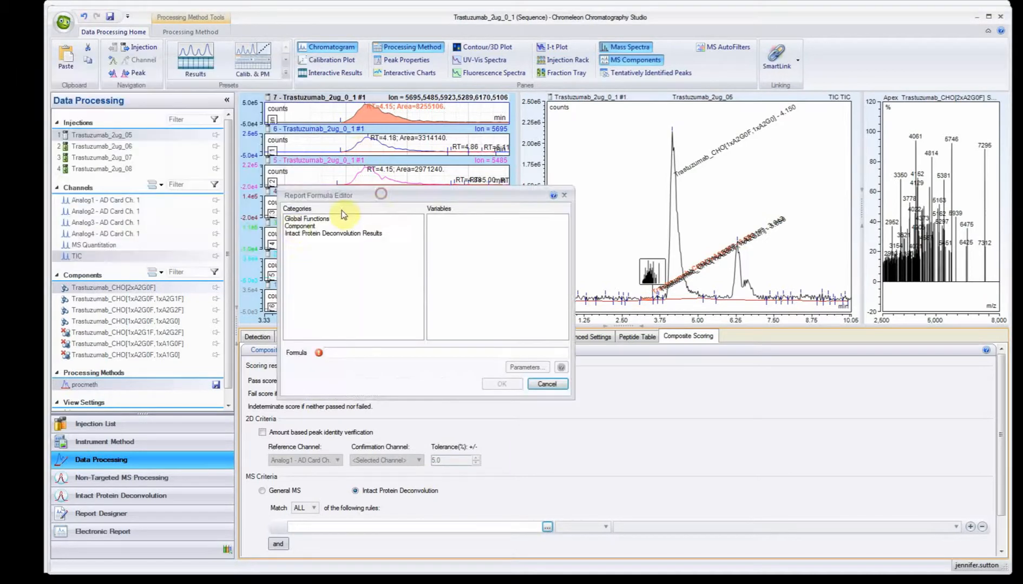
click(297, 227)
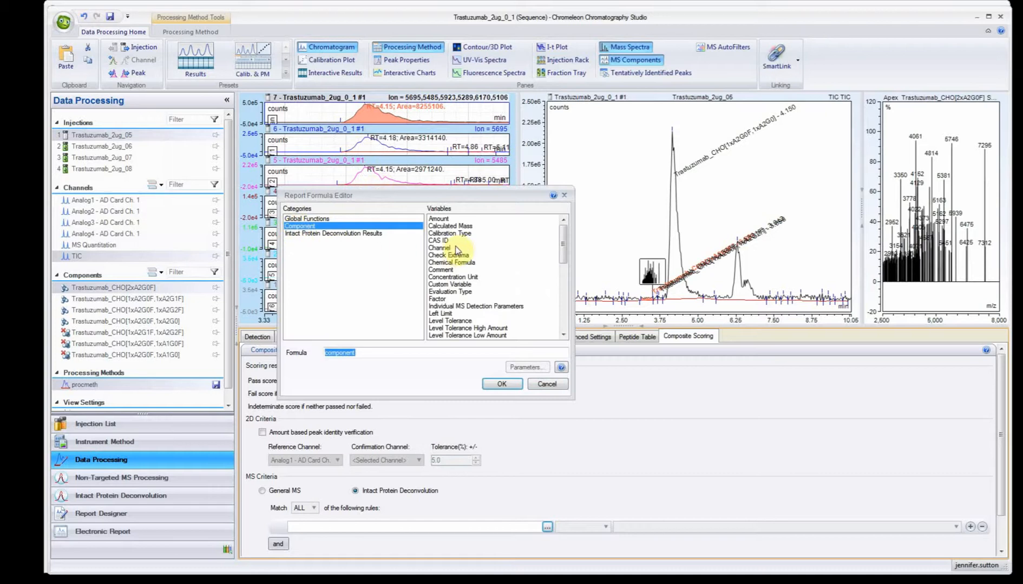
scroll(530, 273, down, 5)
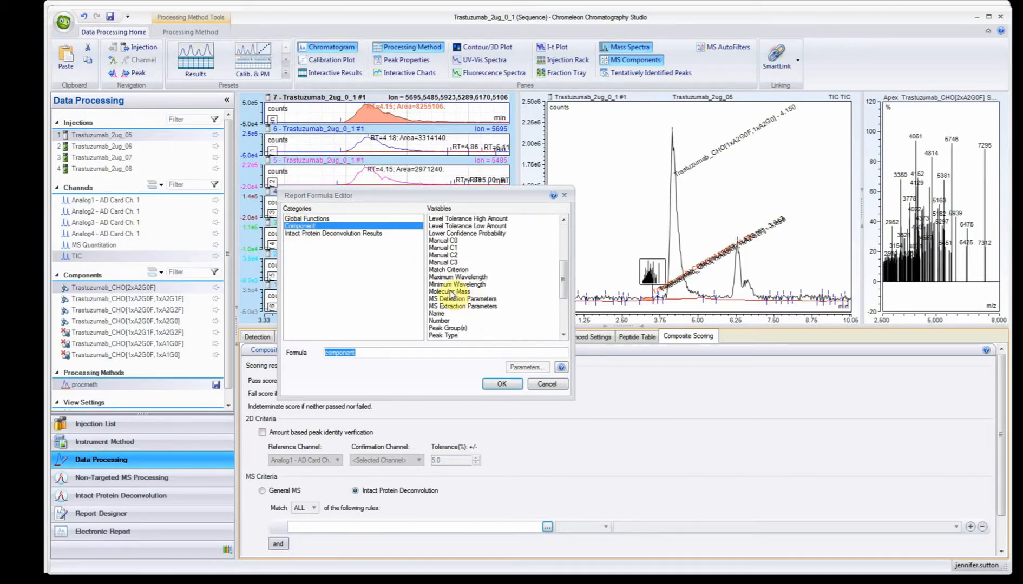
click(450, 292)
click(428, 353)
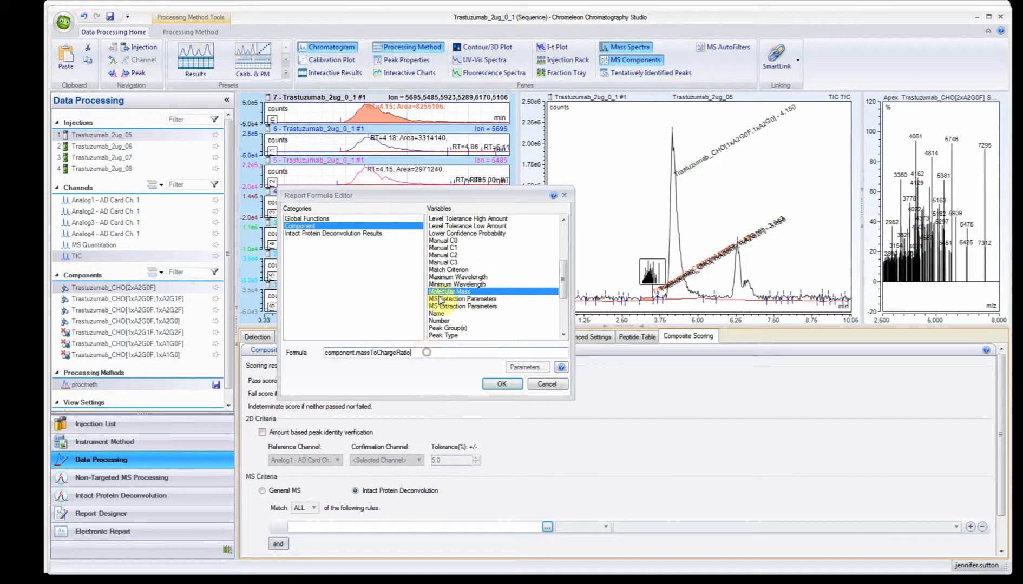
text(-)
click(355, 234)
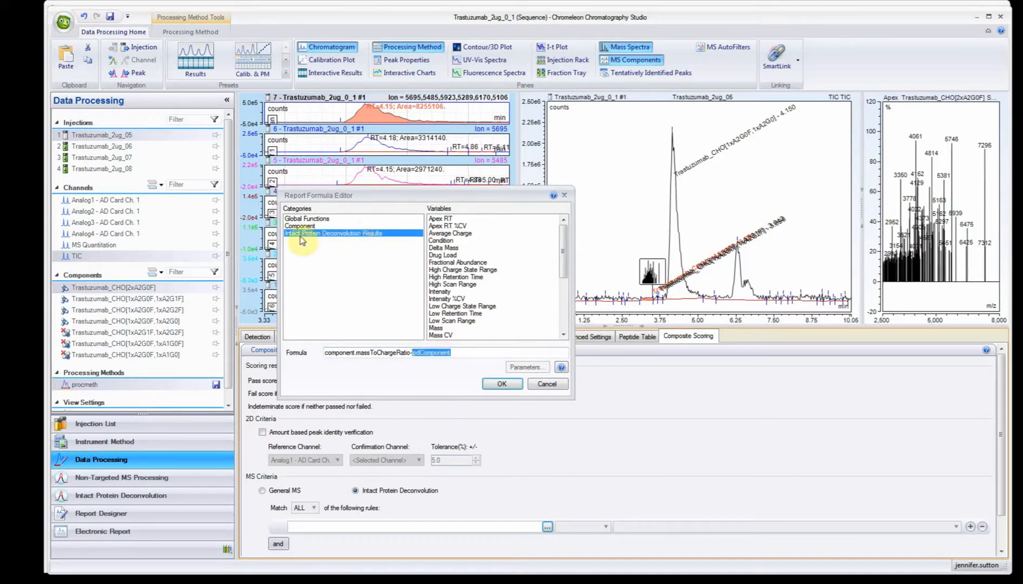
scroll(503, 306, down, 1)
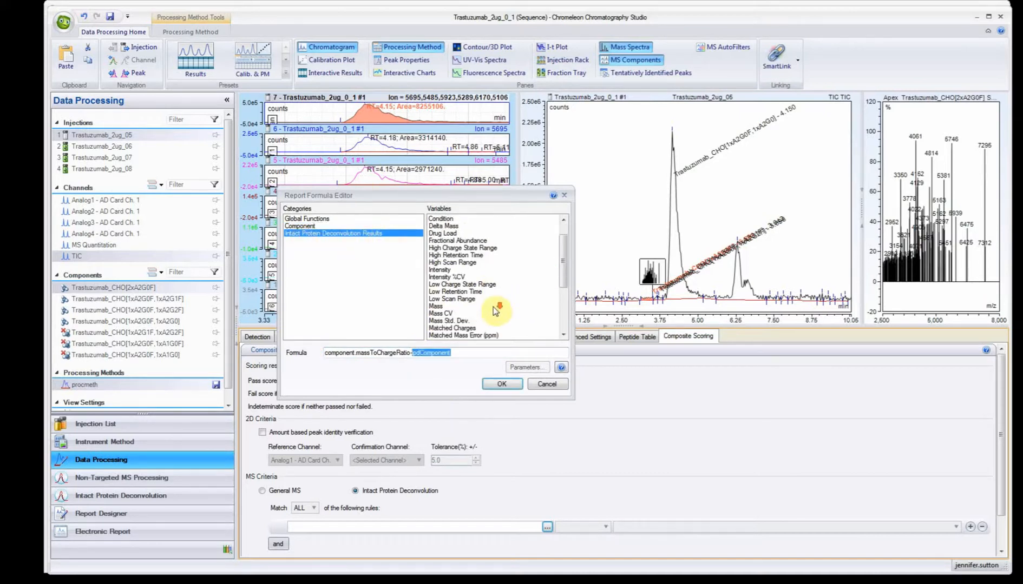
click(436, 306)
click(502, 383)
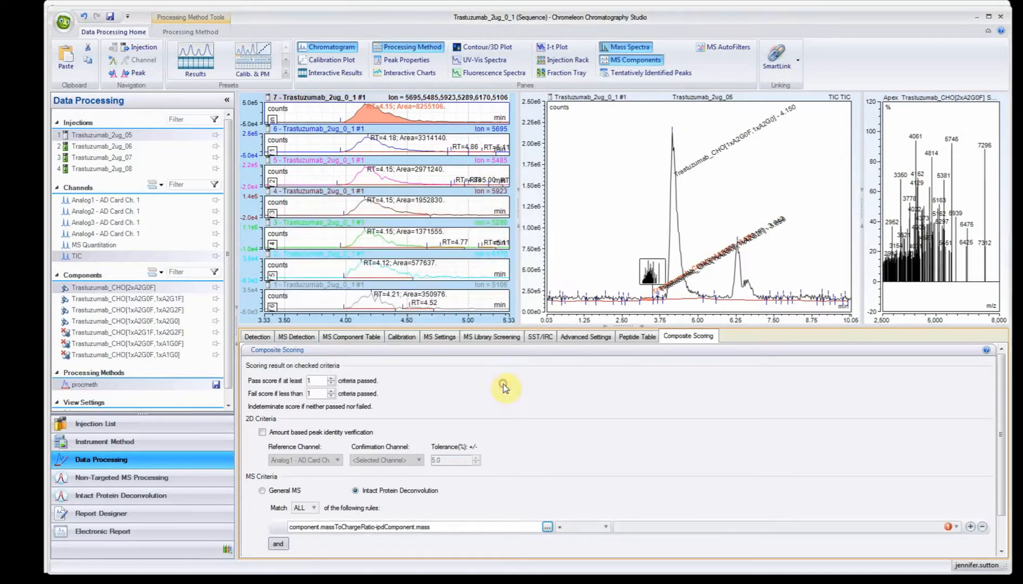
Complete the mass difference rule with the operator < and the value 10.00000
click(606, 527)
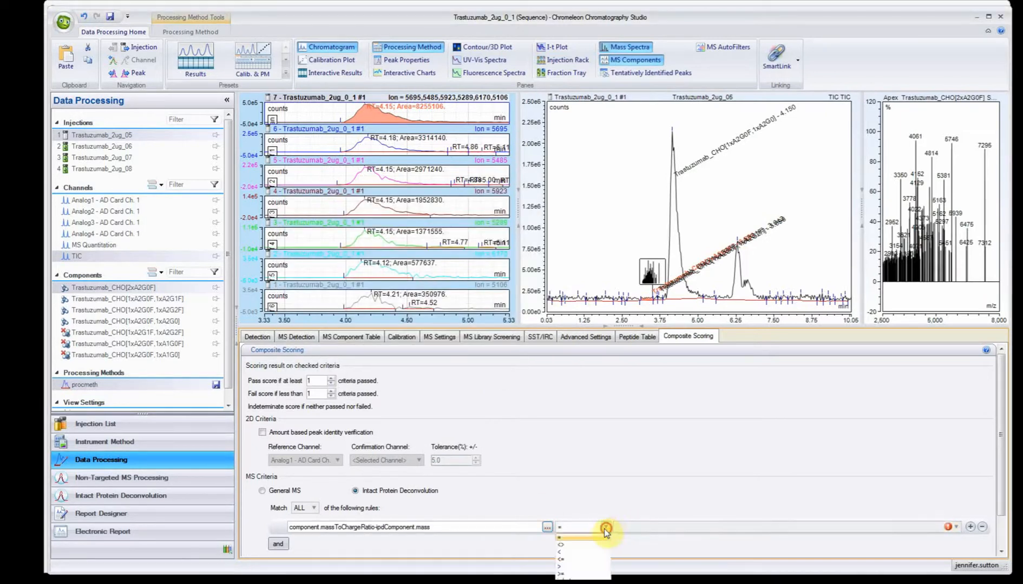
click(570, 552)
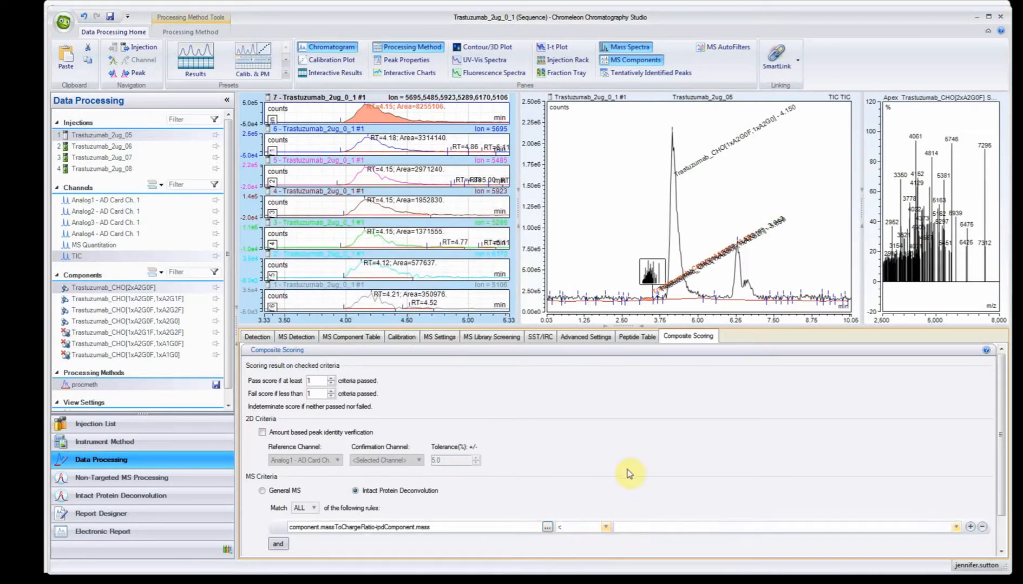
text(0.0)
key(Return)
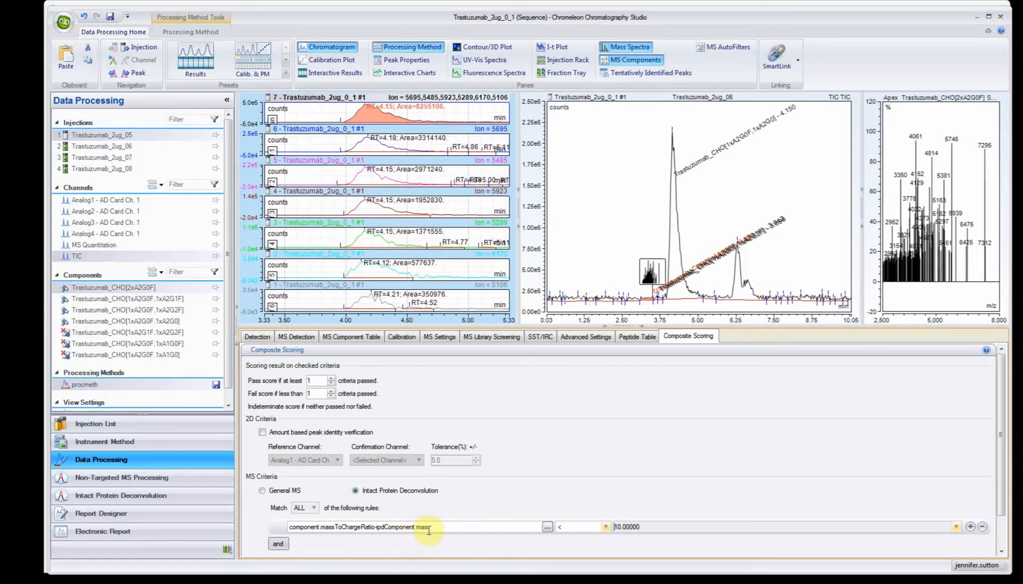
Run intact protein deconvolution for all injections, score all of them and refresh the target components' status
click(85, 497)
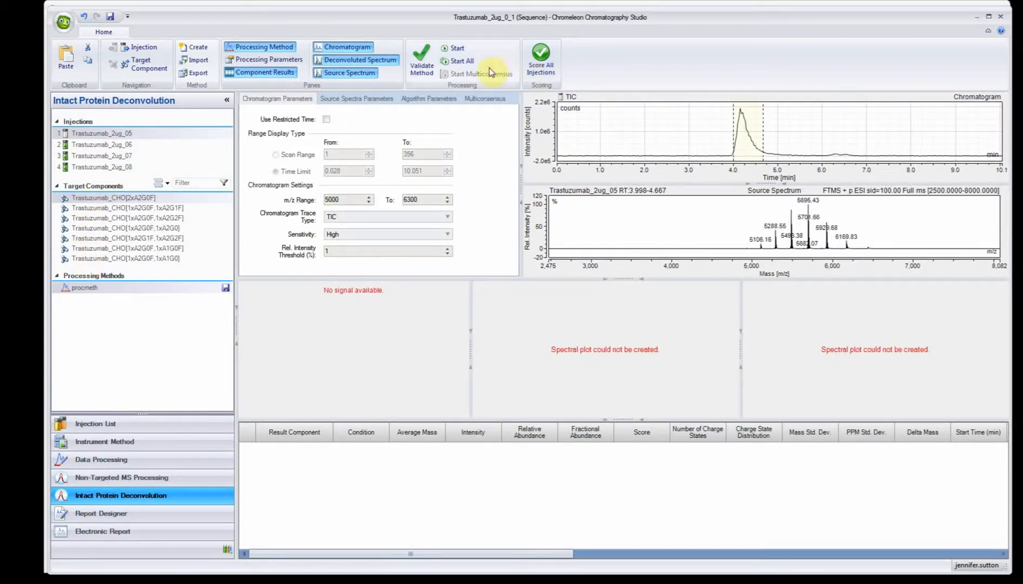
click(465, 60)
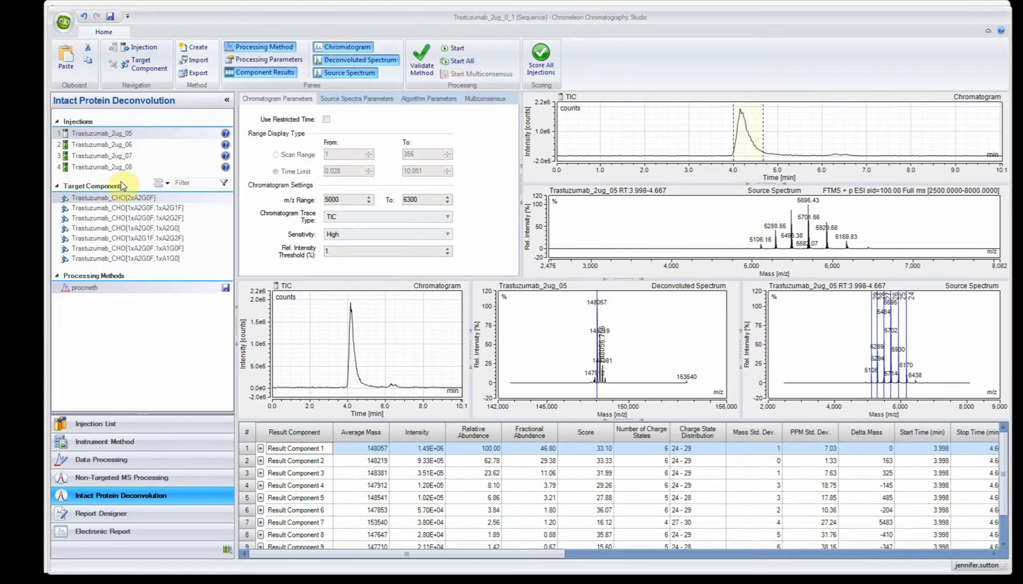
click(546, 64)
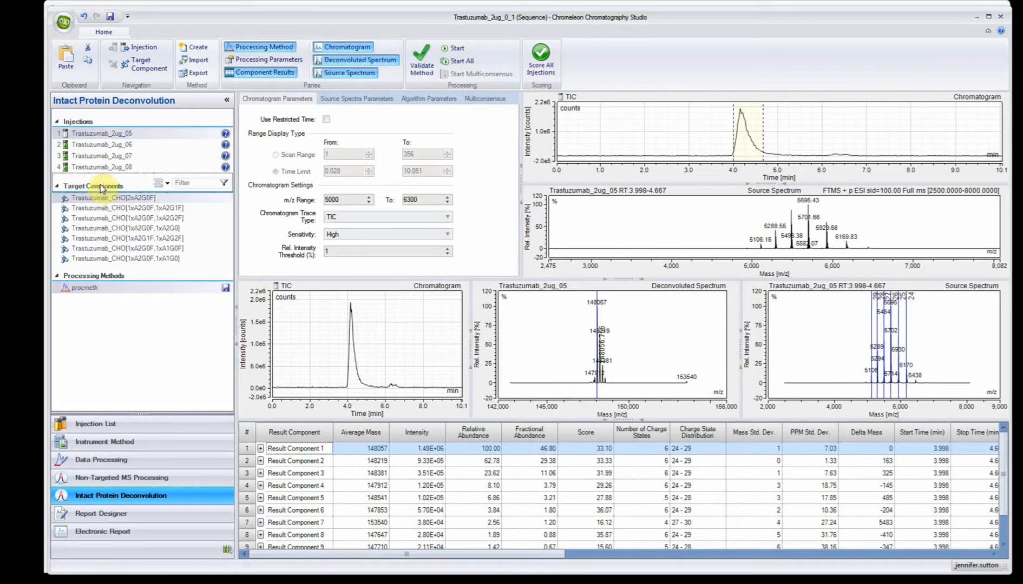
right_click(119, 186)
click(130, 205)
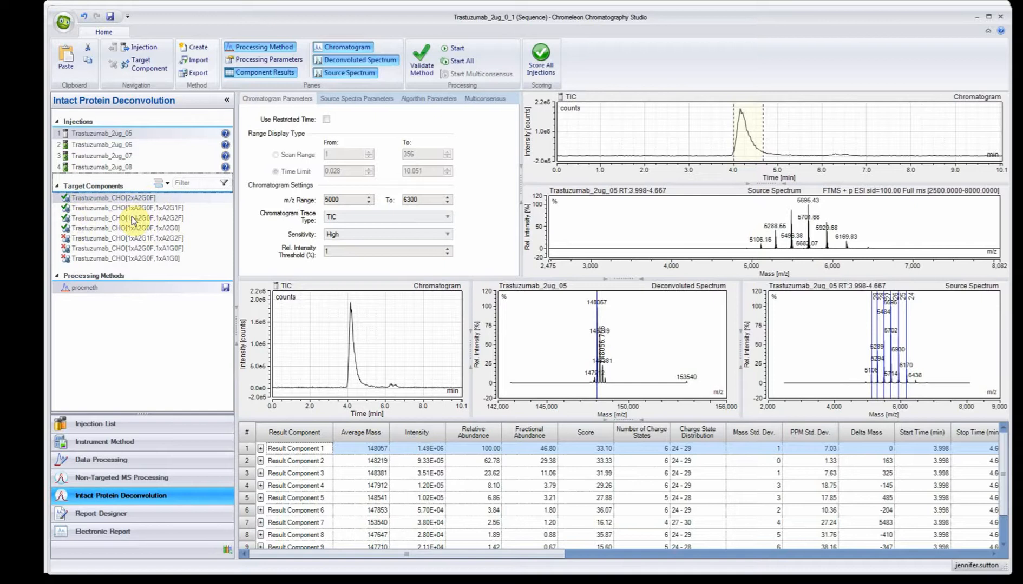
Review the MS Component Table and component plots in Data Processing, and compare them with the target component scoring in Intact Protein Deconvolution
click(72, 461)
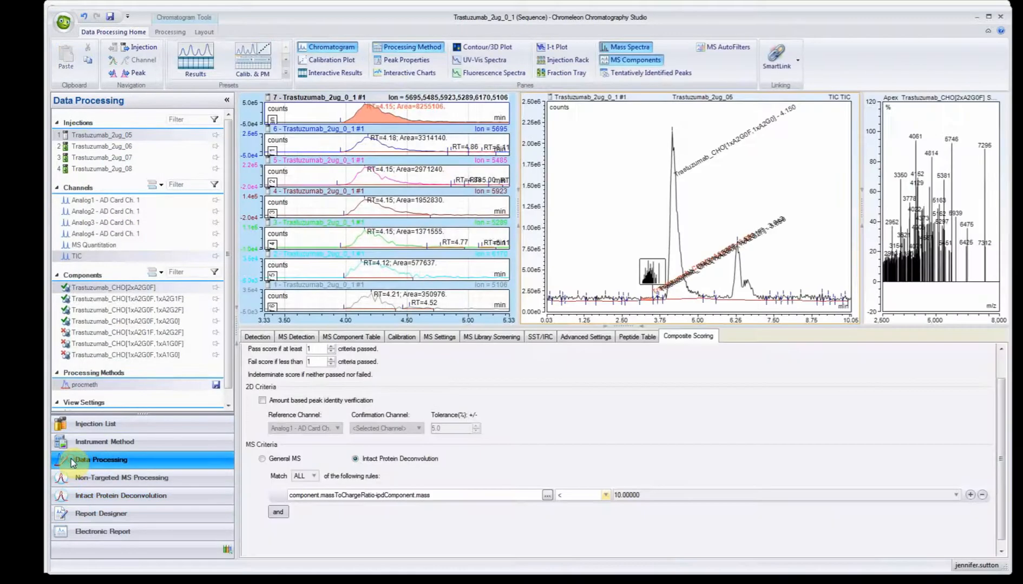
click(351, 337)
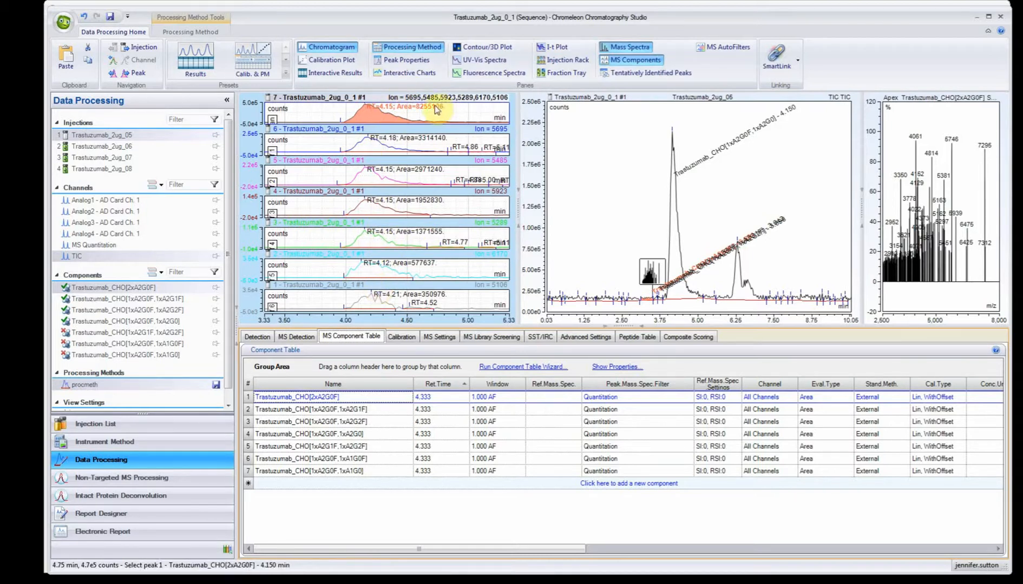
click(82, 499)
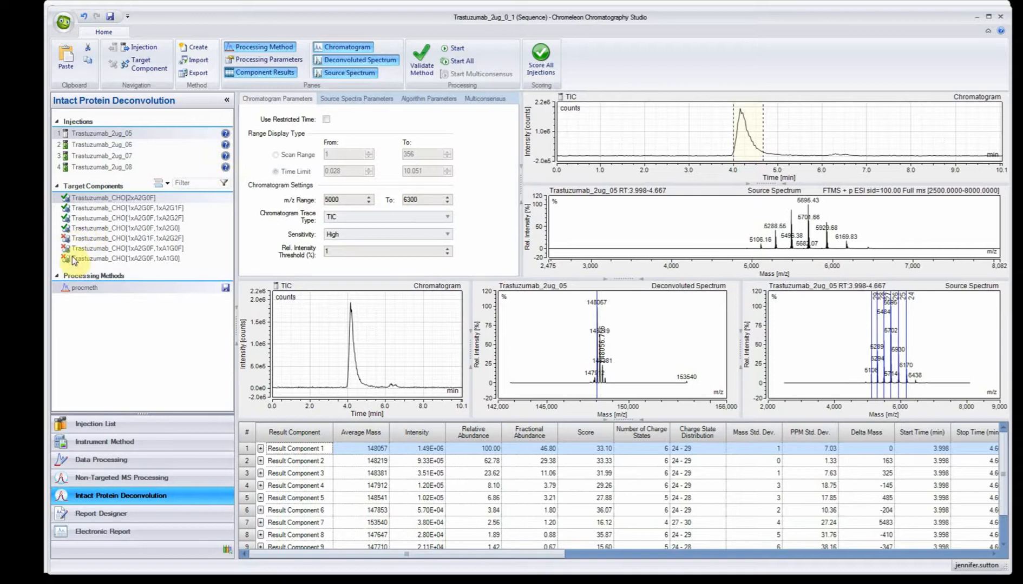
Delete components Trastuzumab_CHO[1xA2G1F,1xA2G2F], Trastuzumab_CHO[1xA2G0F,1xA1G0F] and Trastuzumab_CHO[1xA2G0F,1xA1G0] from the MS Component Table
click(101, 459)
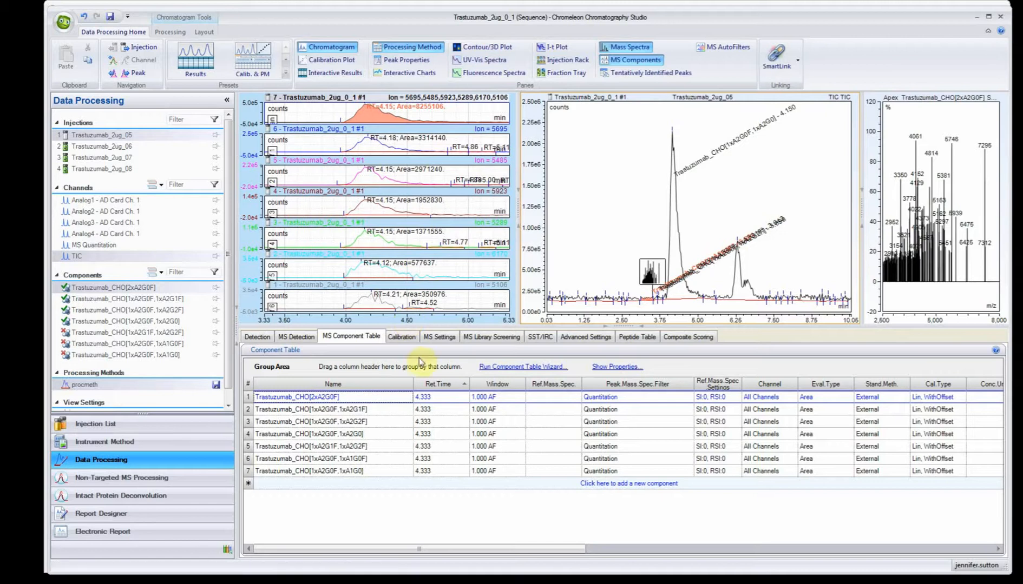
click(328, 447)
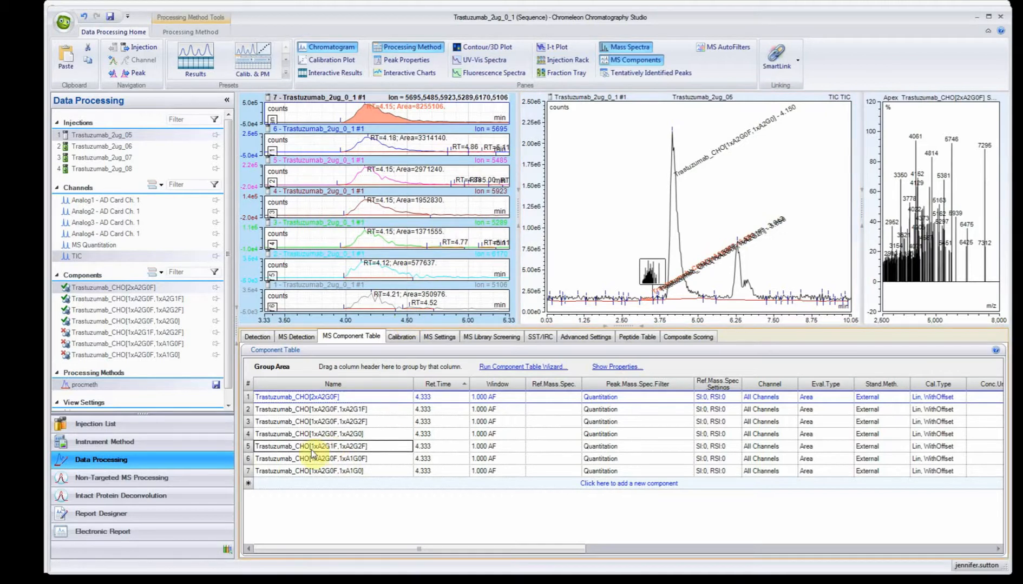
double_click(249, 447)
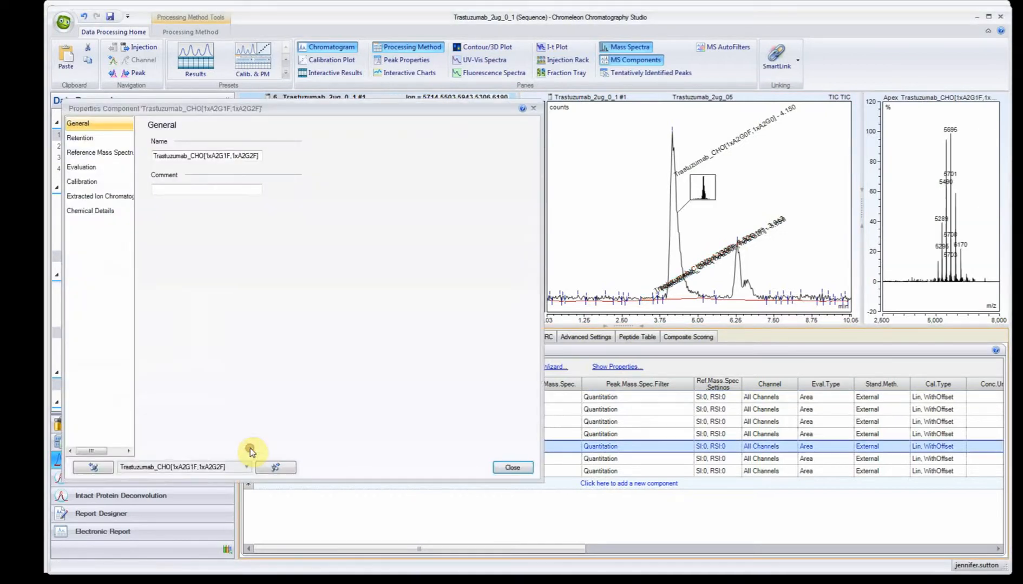
click(513, 467)
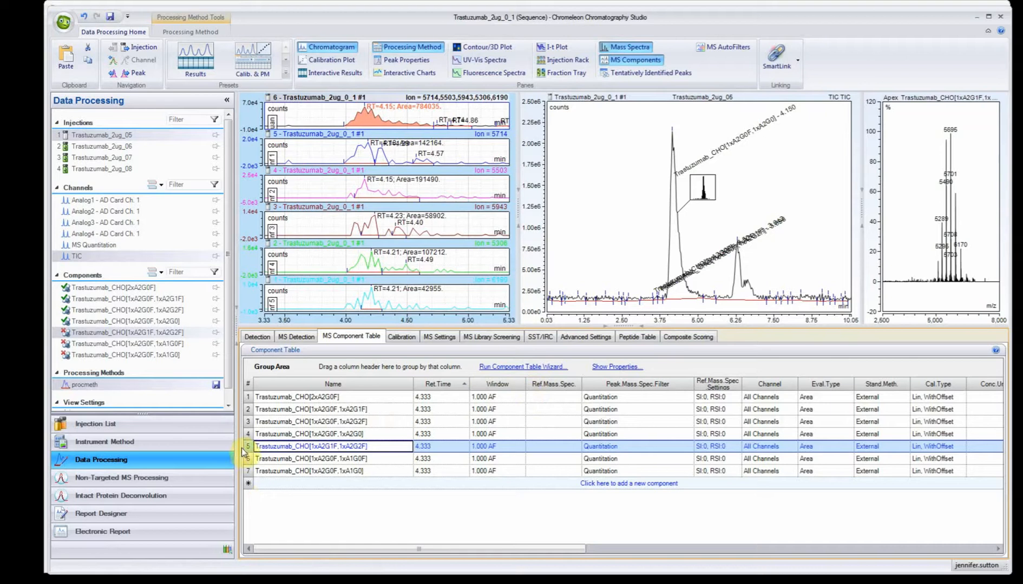
drag(247, 446, 280, 474)
key(Delete)
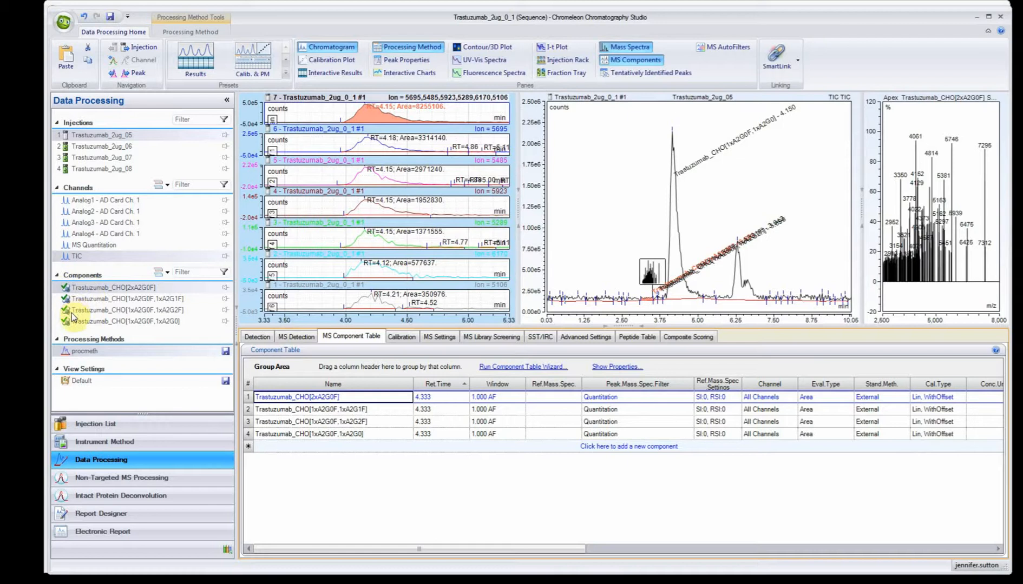
Rescore all injections in Intact Protein Deconvolution and check the target components of injection Trastuzumab_2ug_08 before returning to Data Processing
click(110, 496)
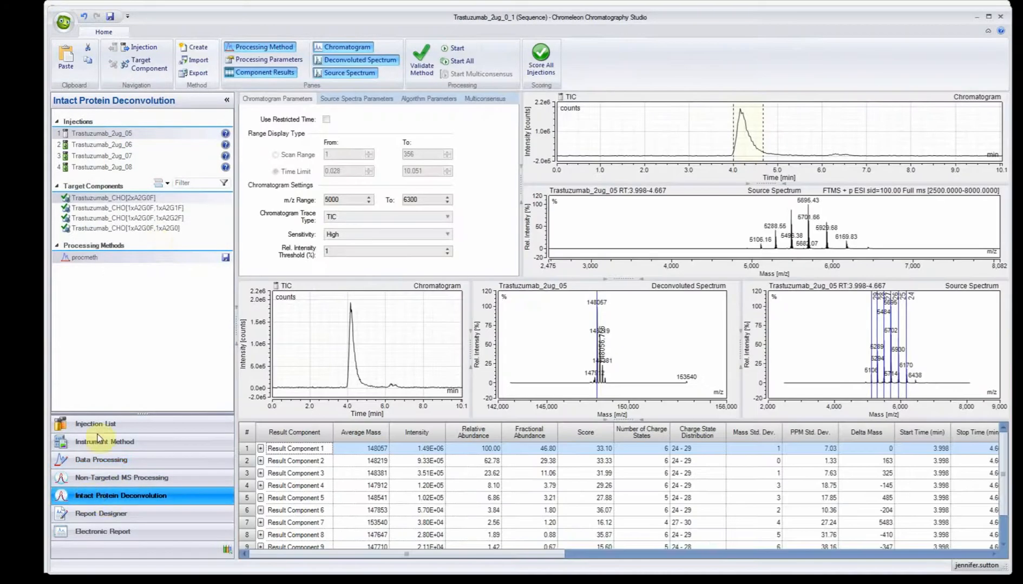
click(543, 66)
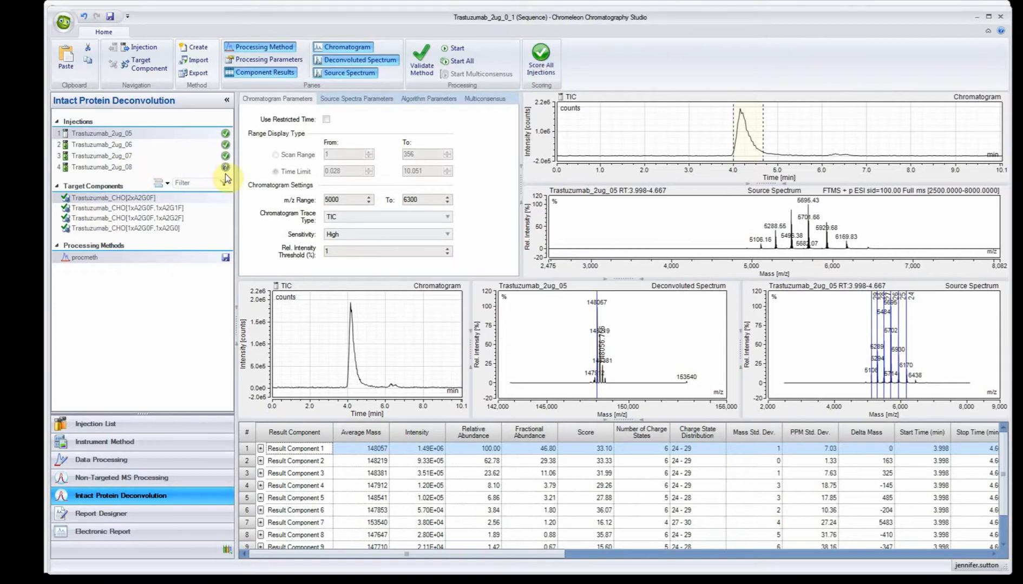
click(119, 168)
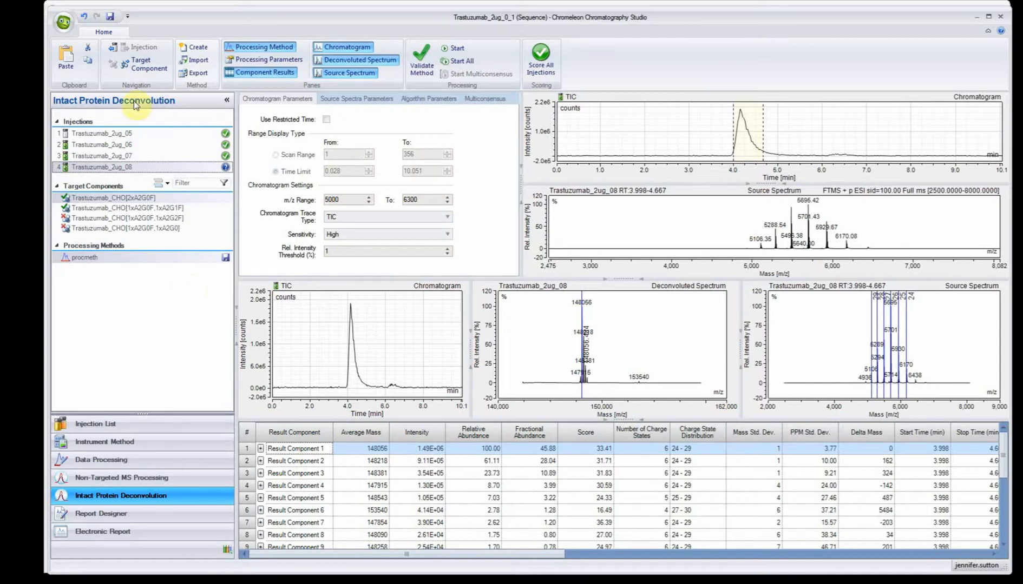
click(64, 464)
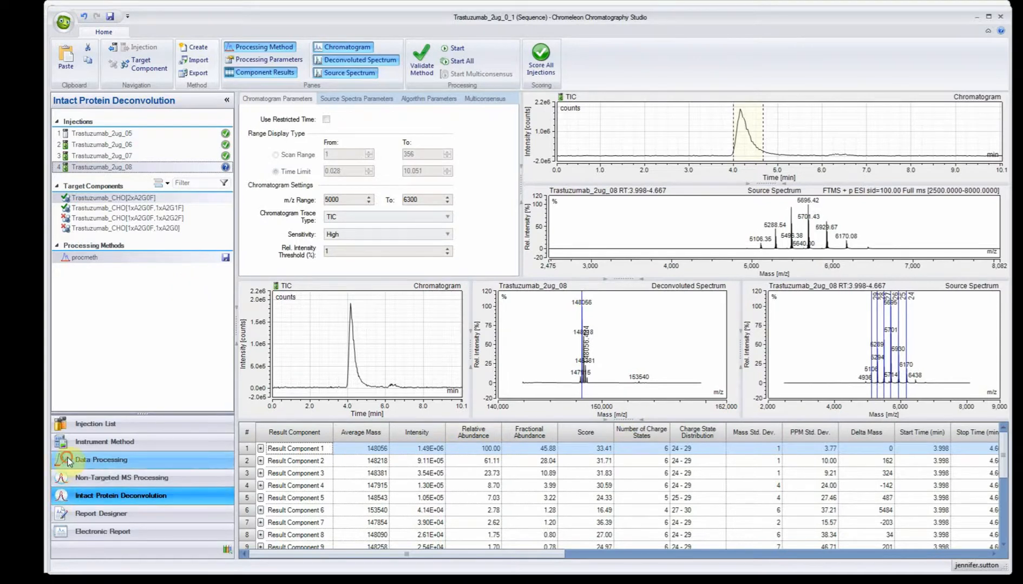